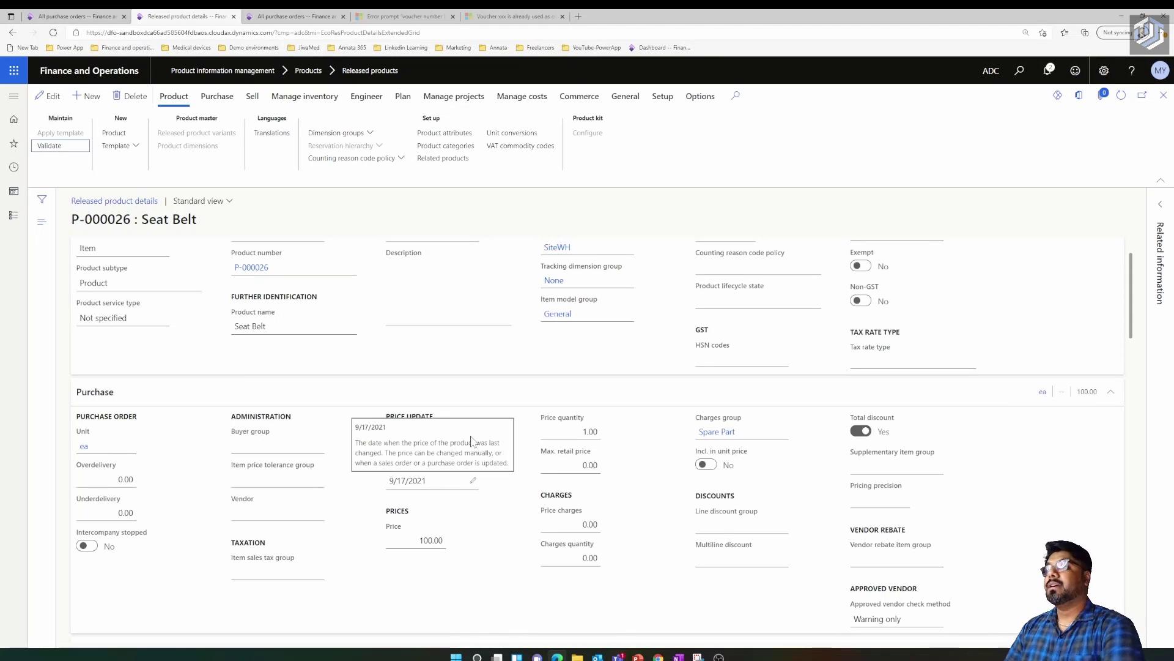
# Step: Review the Seat Belt product's purchase and sell prices, and enable Latest purchase price in its purchase price update settings
pyautogui.scroll(-4, 540, 394)
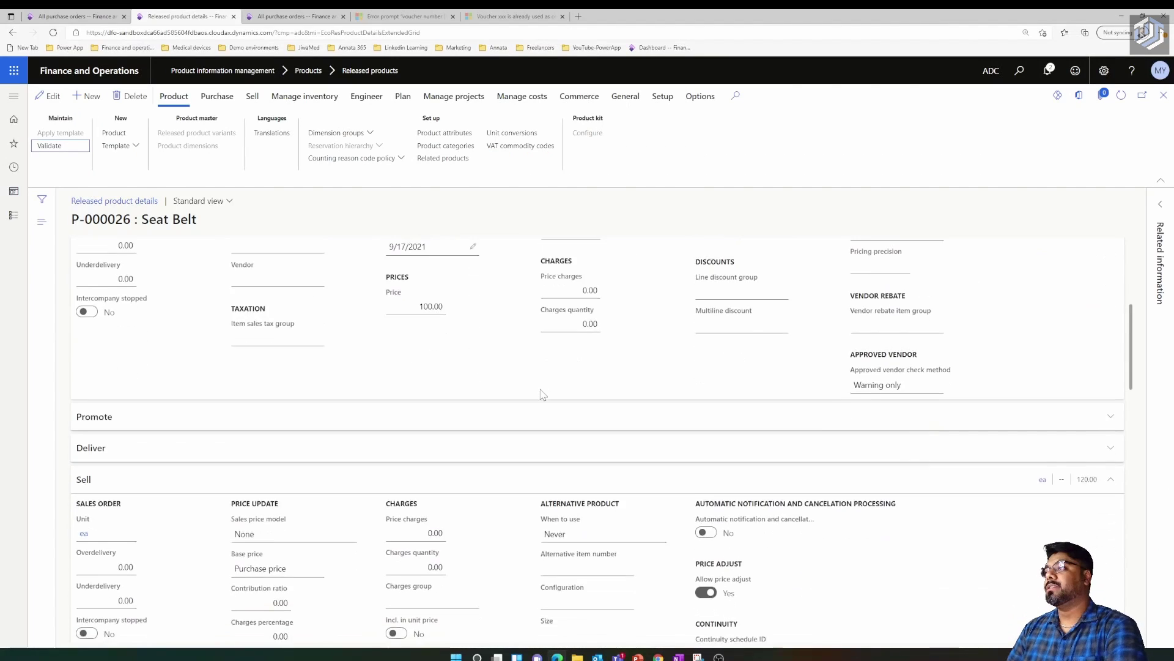
pyautogui.scroll(4, 540, 394)
pyautogui.scroll(1, 540, 394)
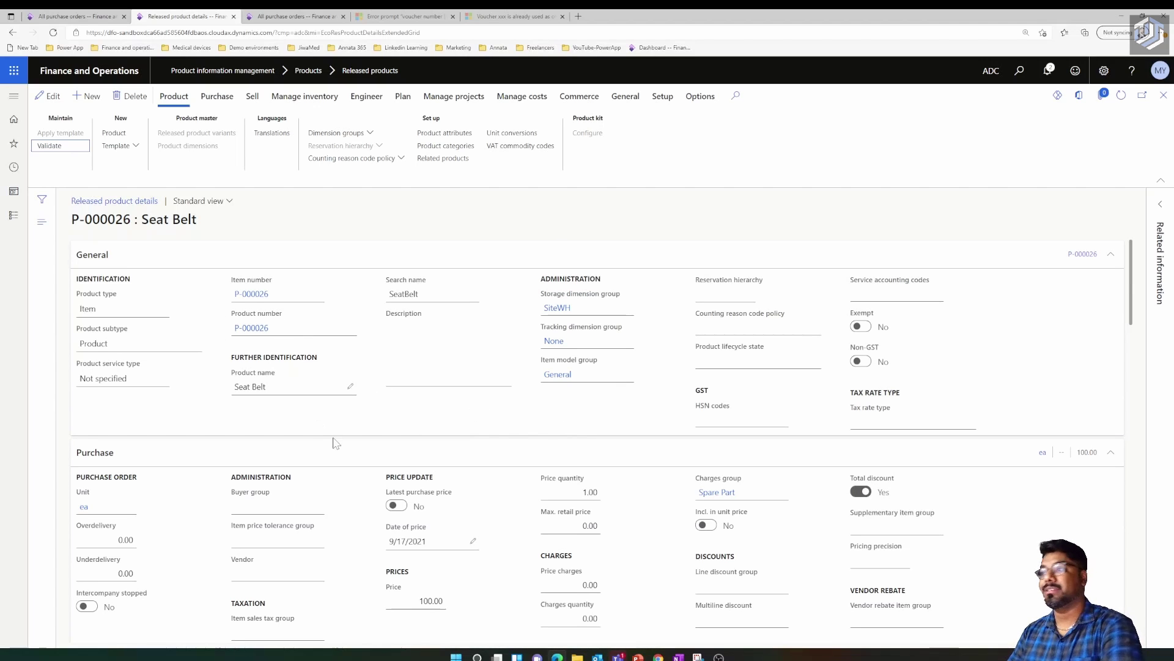
pyautogui.scroll(-2, 513, 396)
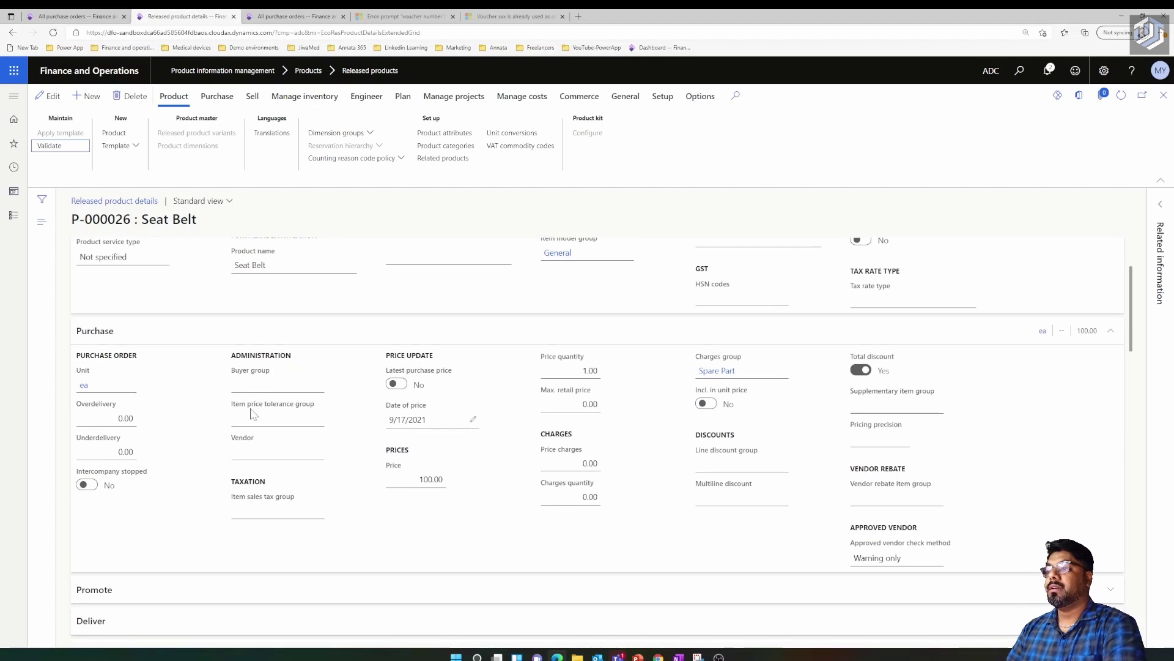
pyautogui.moveTo(245, 409)
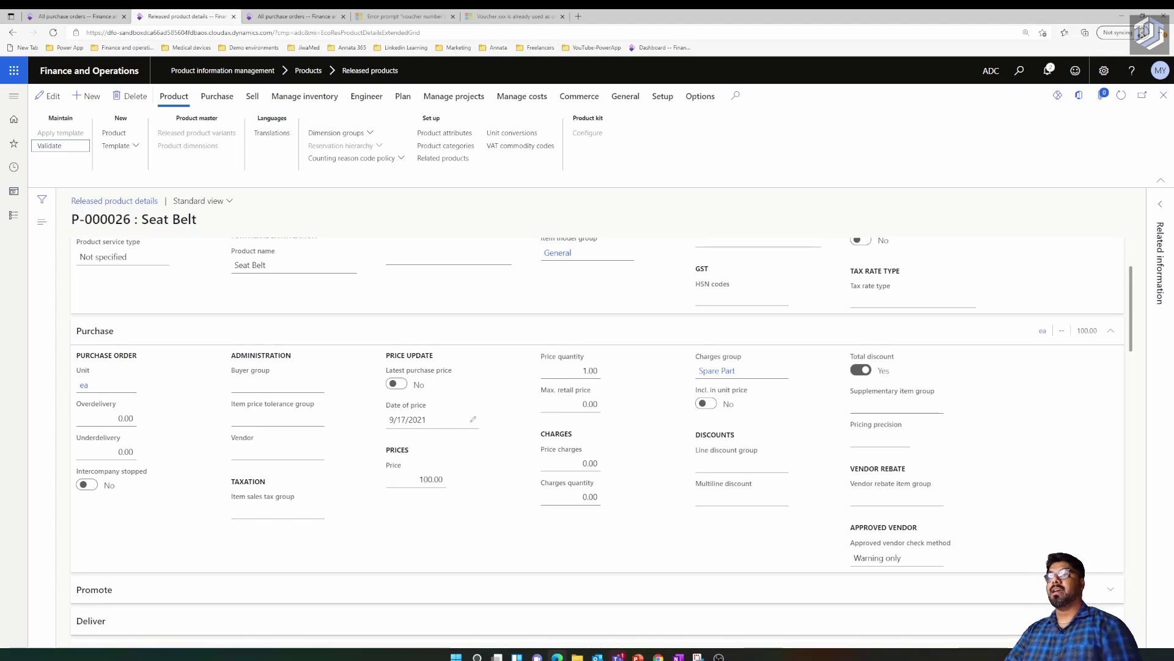
pyautogui.moveTo(428, 480)
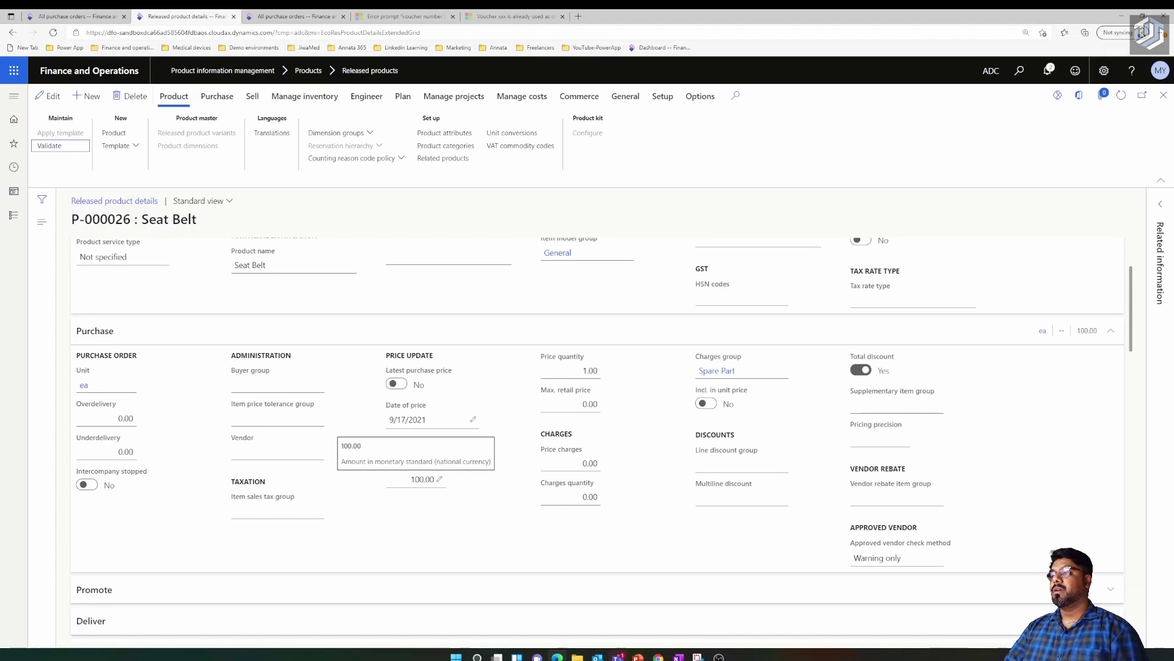
pyautogui.moveTo(419, 375)
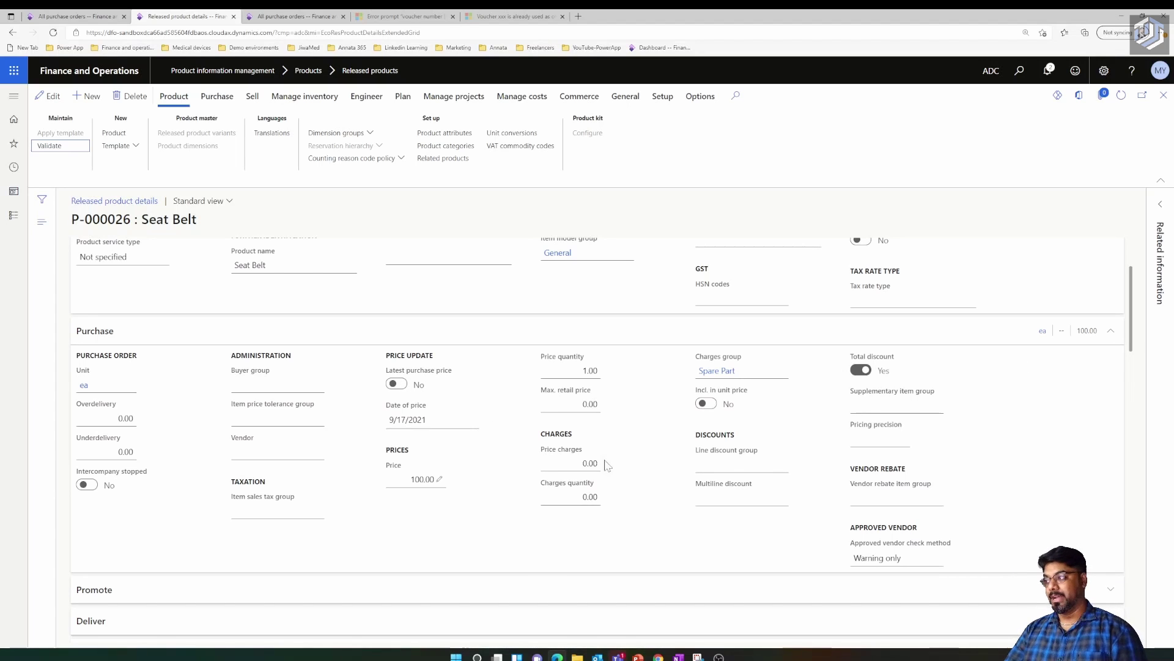
pyautogui.click(48, 96)
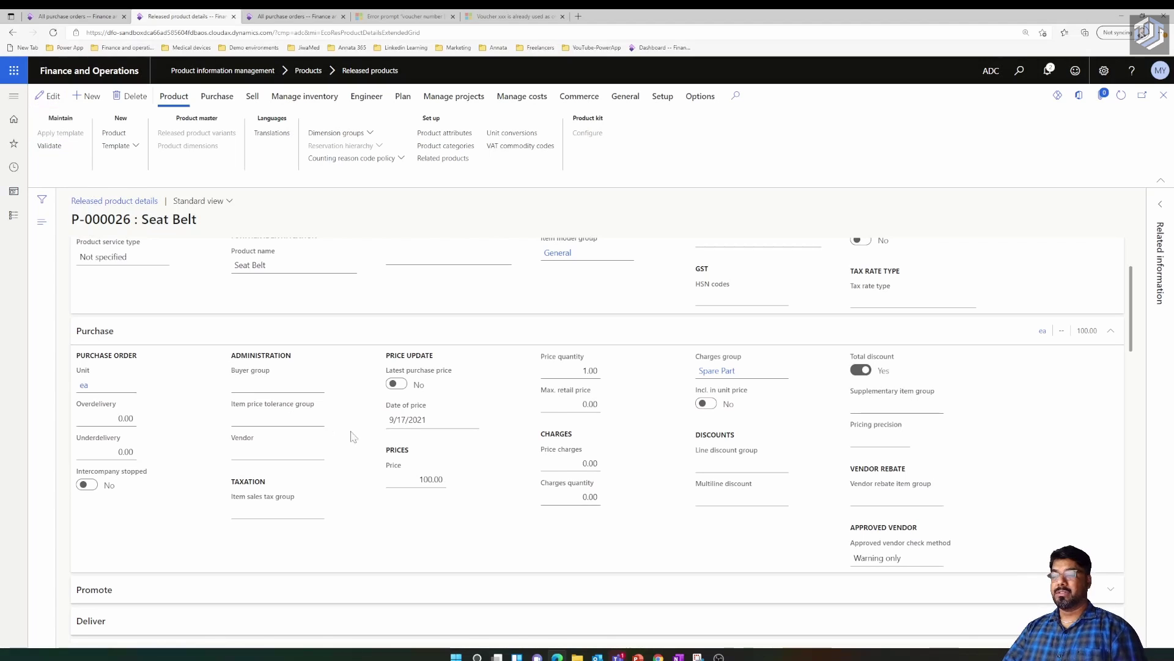
pyautogui.click(396, 384)
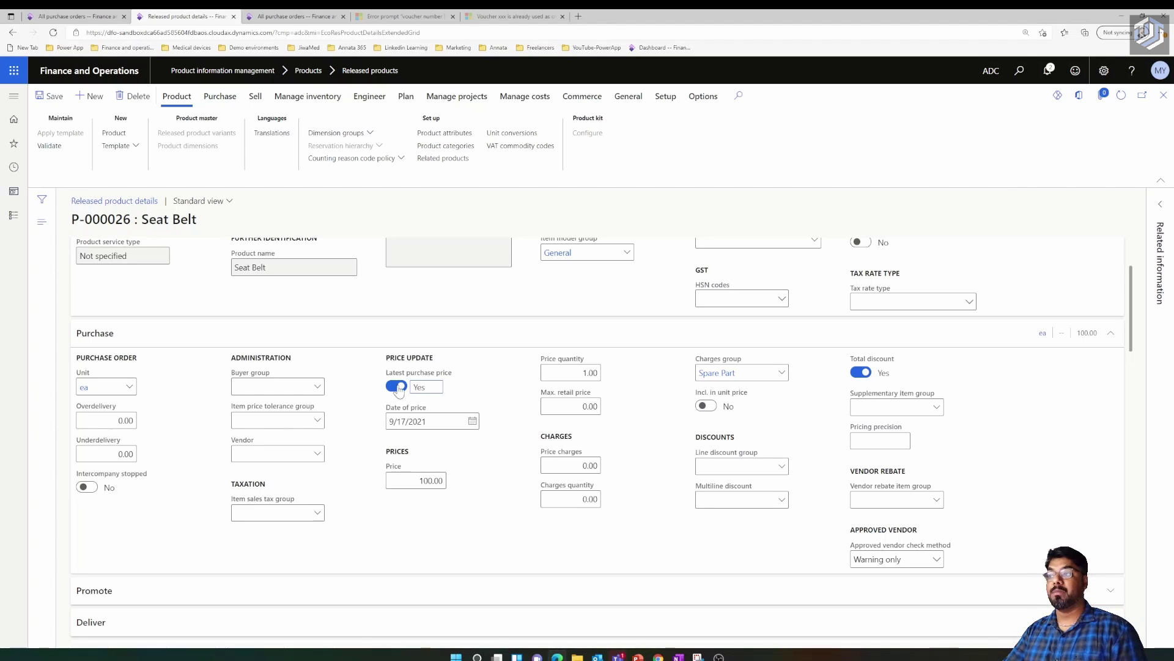
# Step: Set the Seat Belt's sales price model to Contribution ratio with a contribution ratio of 5.00
pyautogui.scroll(-3, 439, 453)
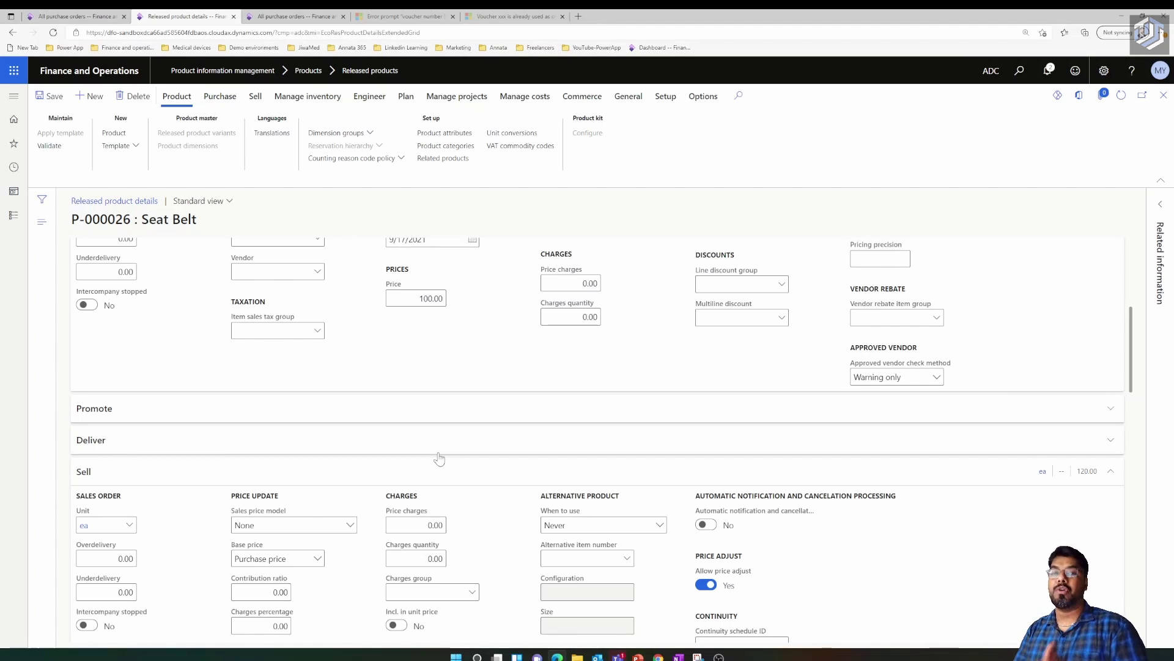
pyautogui.scroll(-3, 439, 459)
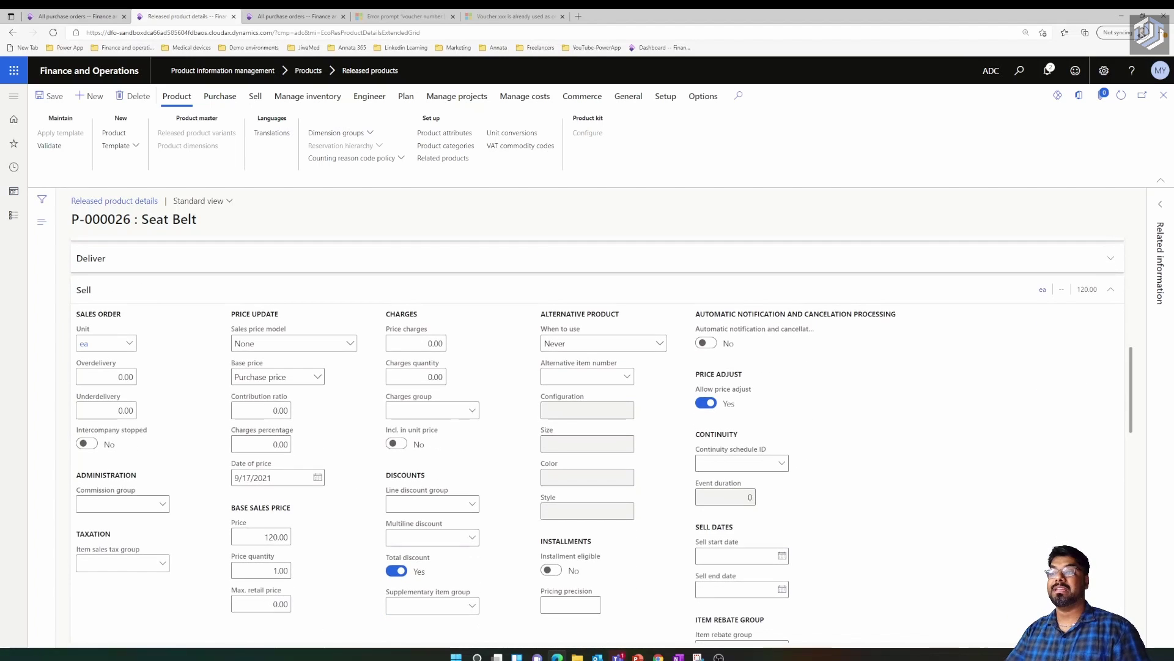
pyautogui.scroll(5, 440, 458)
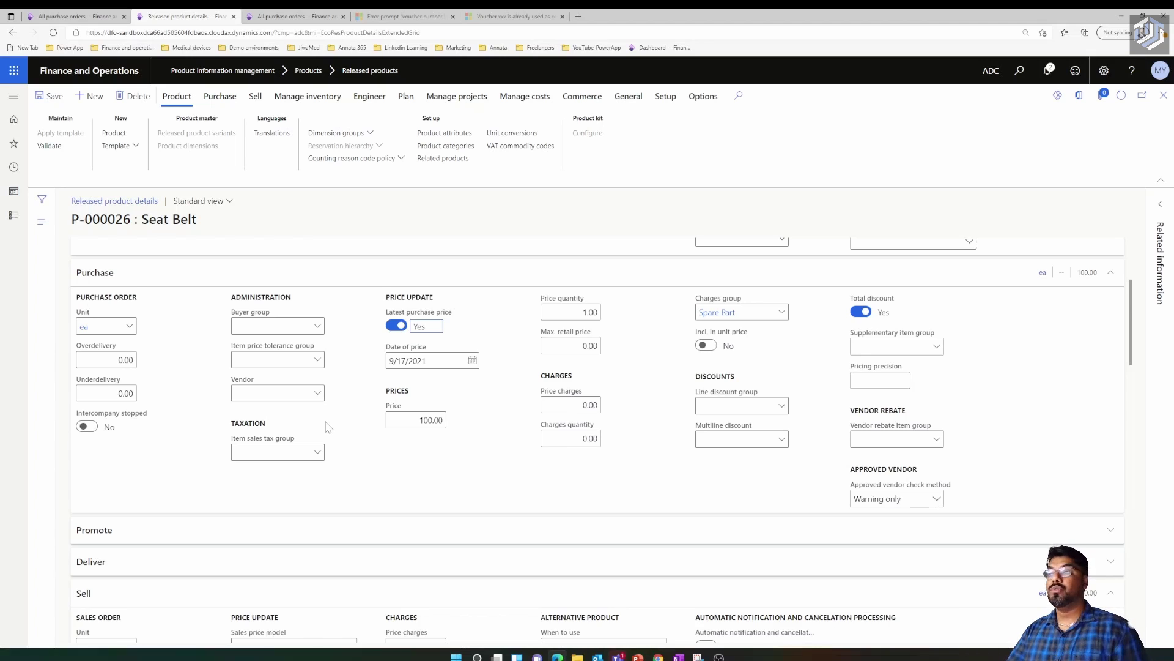
pyautogui.scroll(-4, 329, 427)
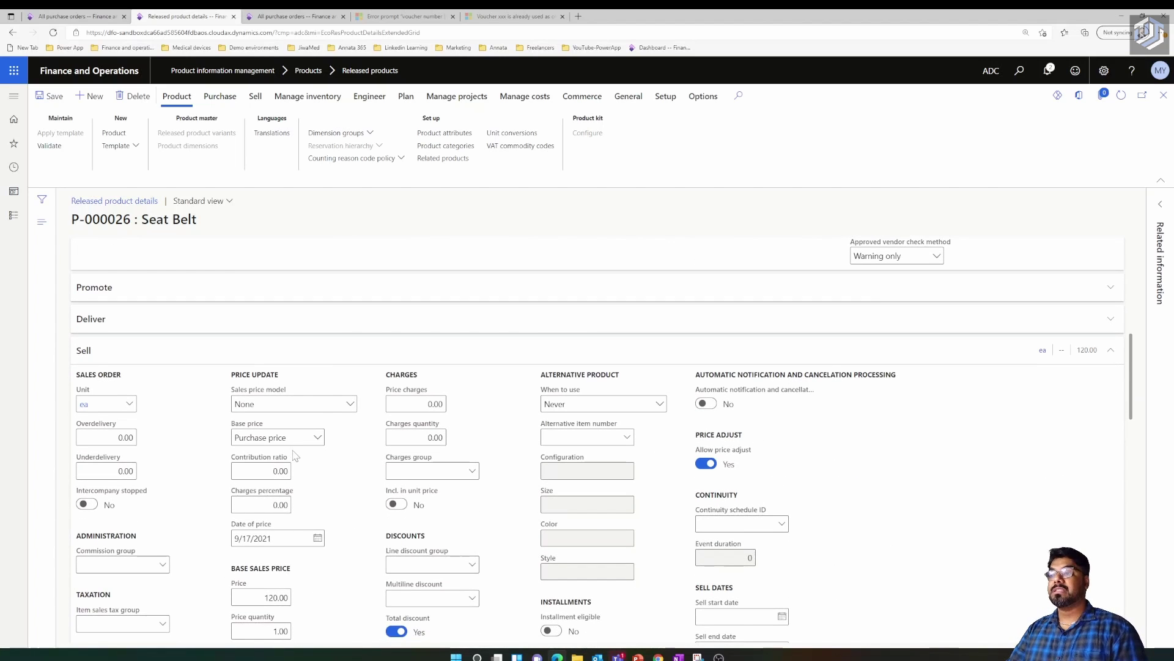
pyautogui.click(348, 404)
pyautogui.click(262, 438)
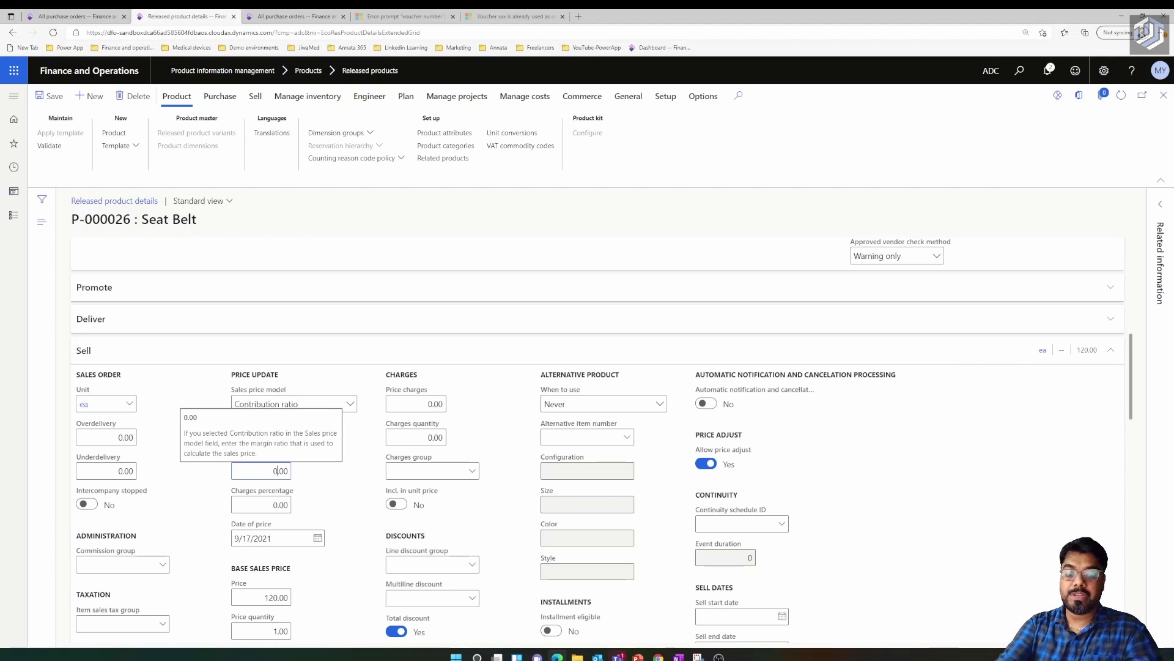
pyautogui.press('BackSpace')
pyautogui.write('5')
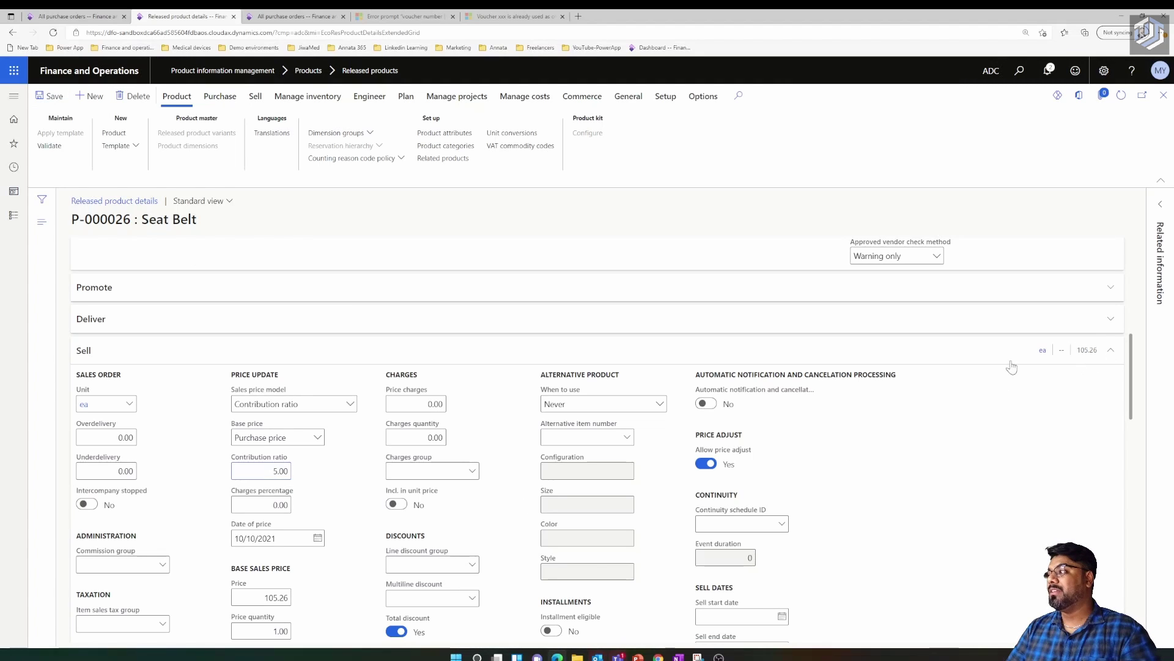
pyautogui.scroll(4, 722, 483)
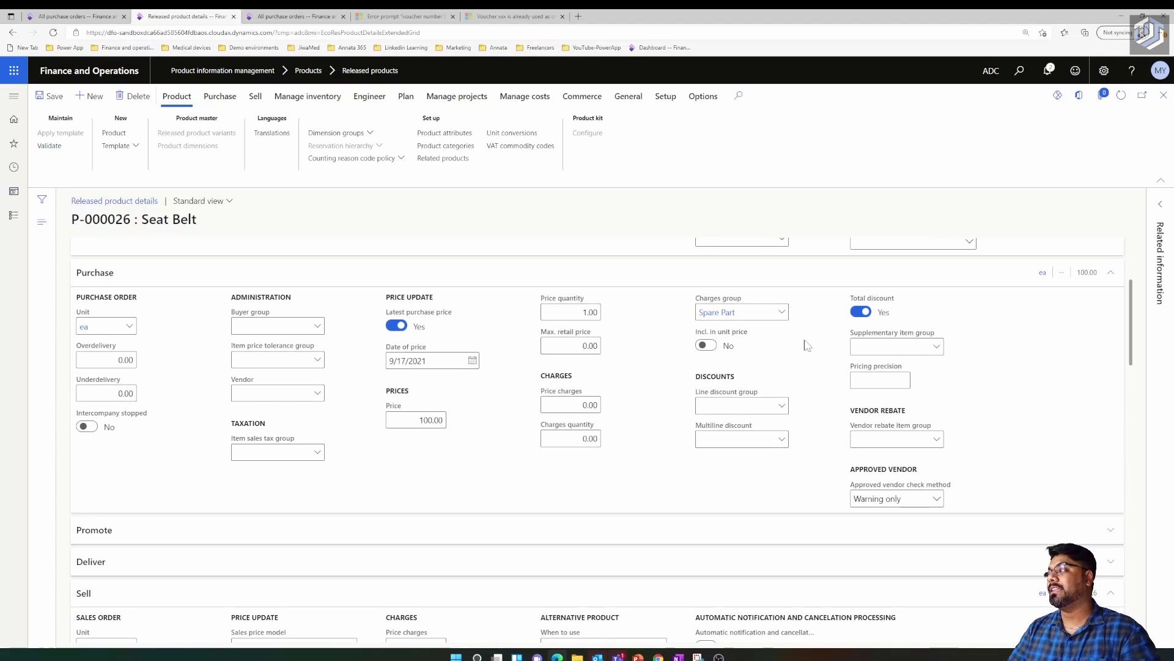
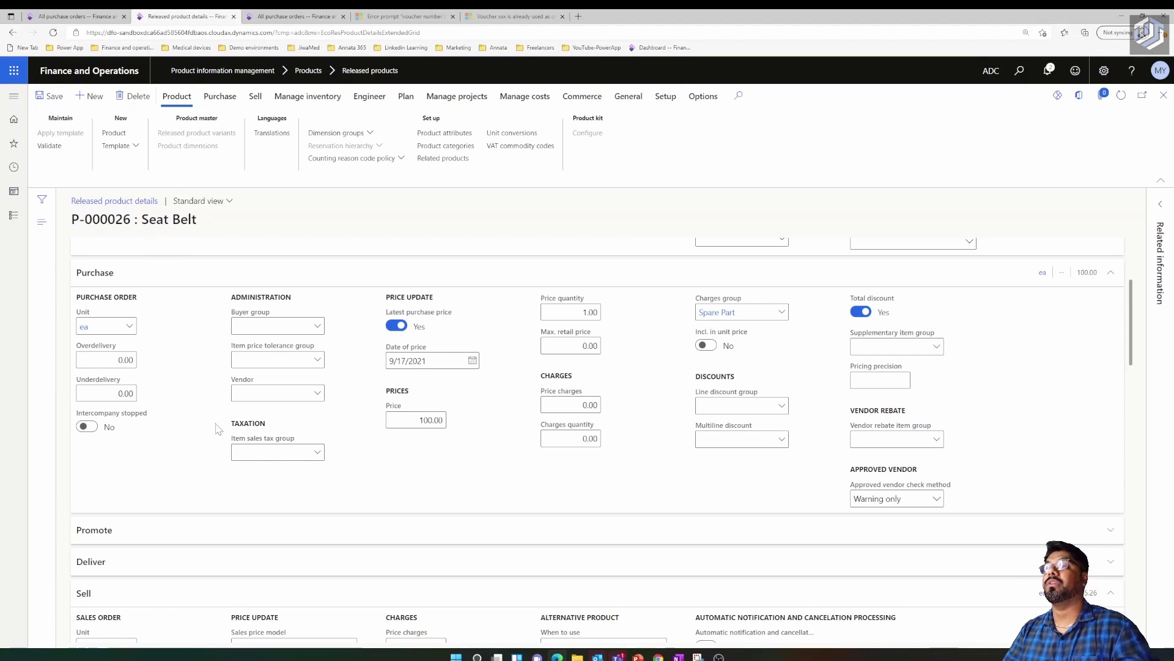
# Step: Copy the item number P-000026 from the product record's title
pyautogui.scroll(-5, 367, 367)
pyautogui.doubleClick(108, 218)
pyautogui.moveTo(130, 219); pyautogui.dragTo(72, 219)
pyautogui.rightClick(74, 220)
pyautogui.click(86, 229)
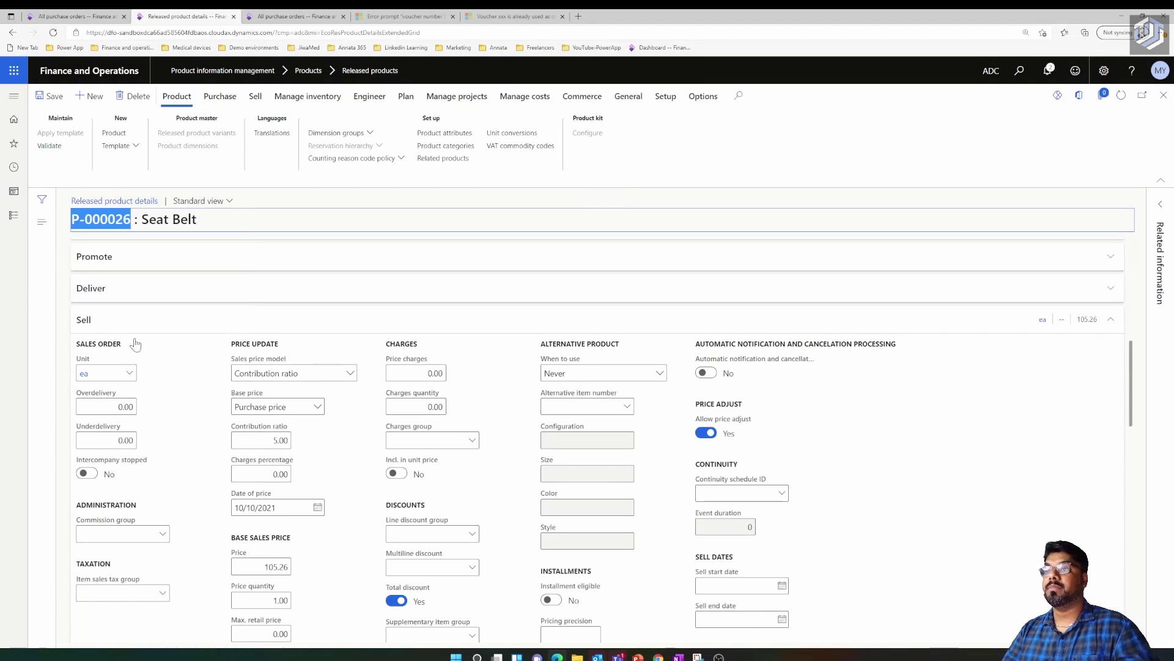
pyautogui.scroll(10, 173, 412)
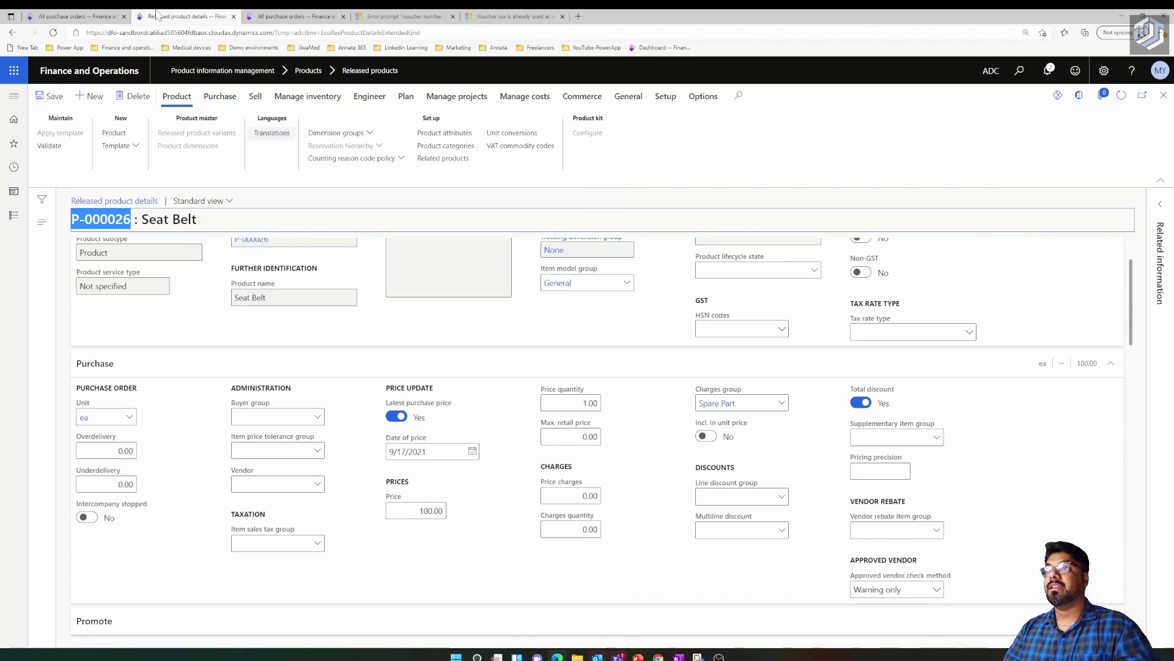
# Step: Switch to the purchasing session, open the All purchase orders list and start a new purchase order
pyautogui.click(74, 17)
pyautogui.click(13, 96)
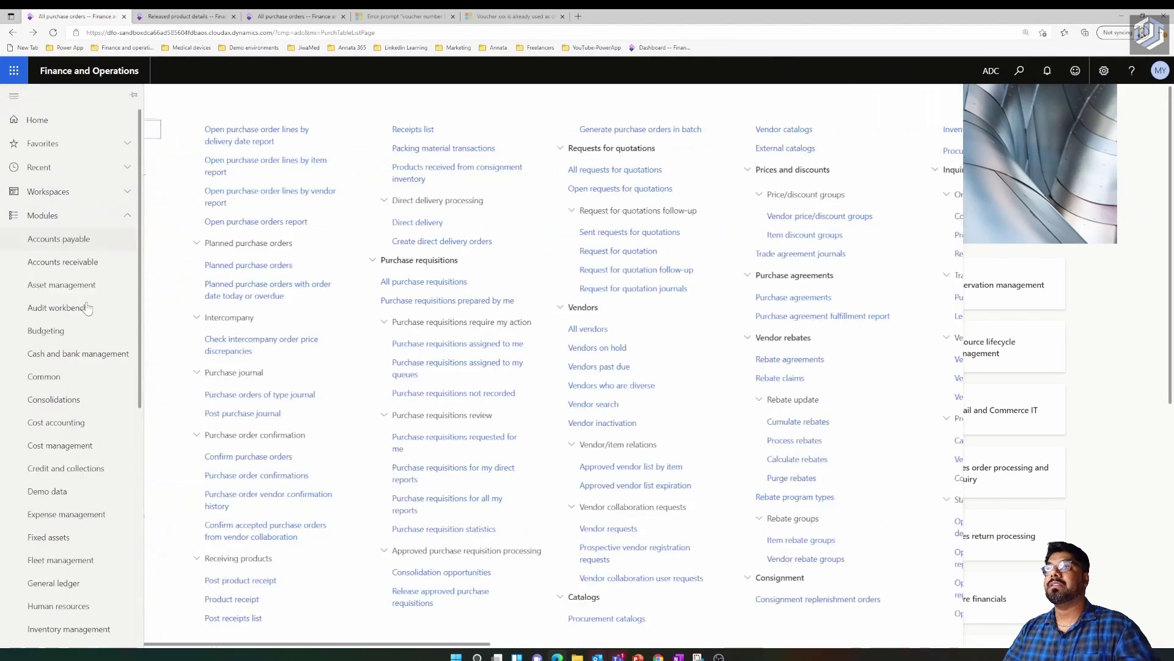
pyautogui.press('Escape')
pyautogui.click(405, 484)
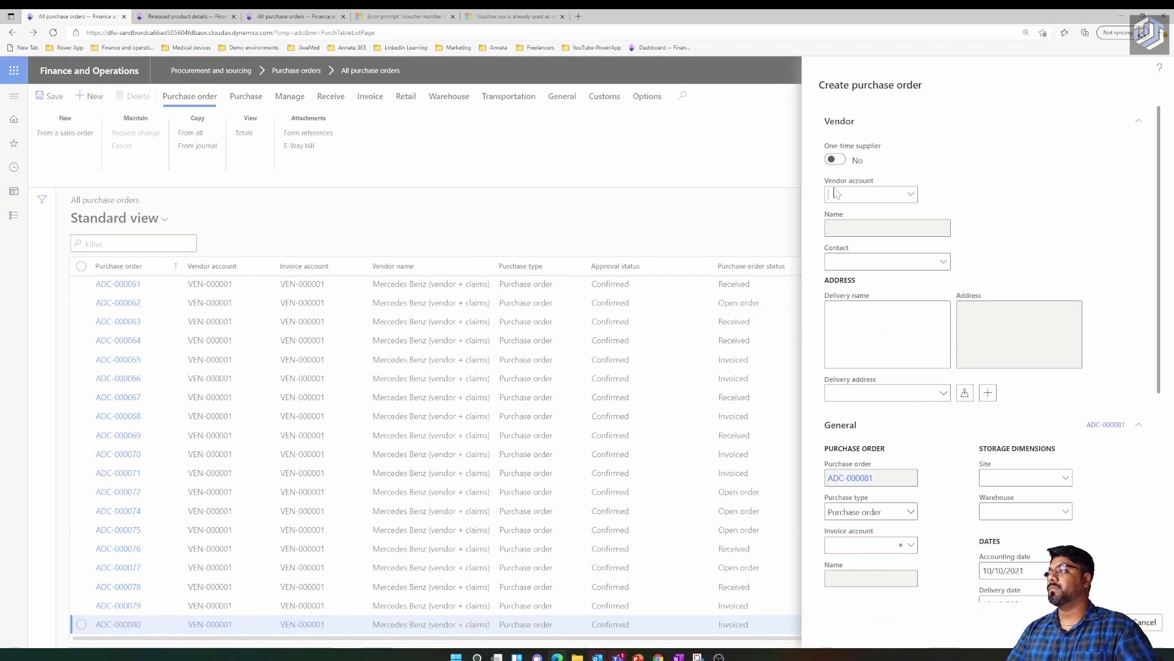
# Step: Create the purchase order for vendor Mercedes Benz (vendor + claims) with warehouse CS
pyautogui.click(912, 195)
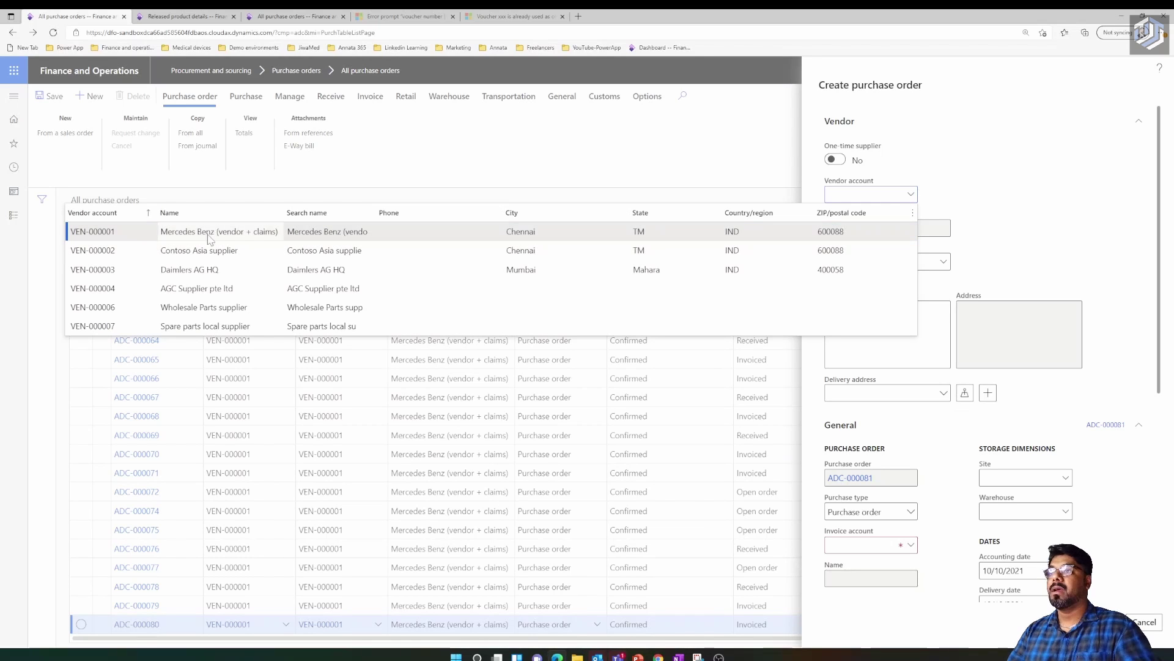
pyautogui.press('Return')
pyautogui.click(1069, 517)
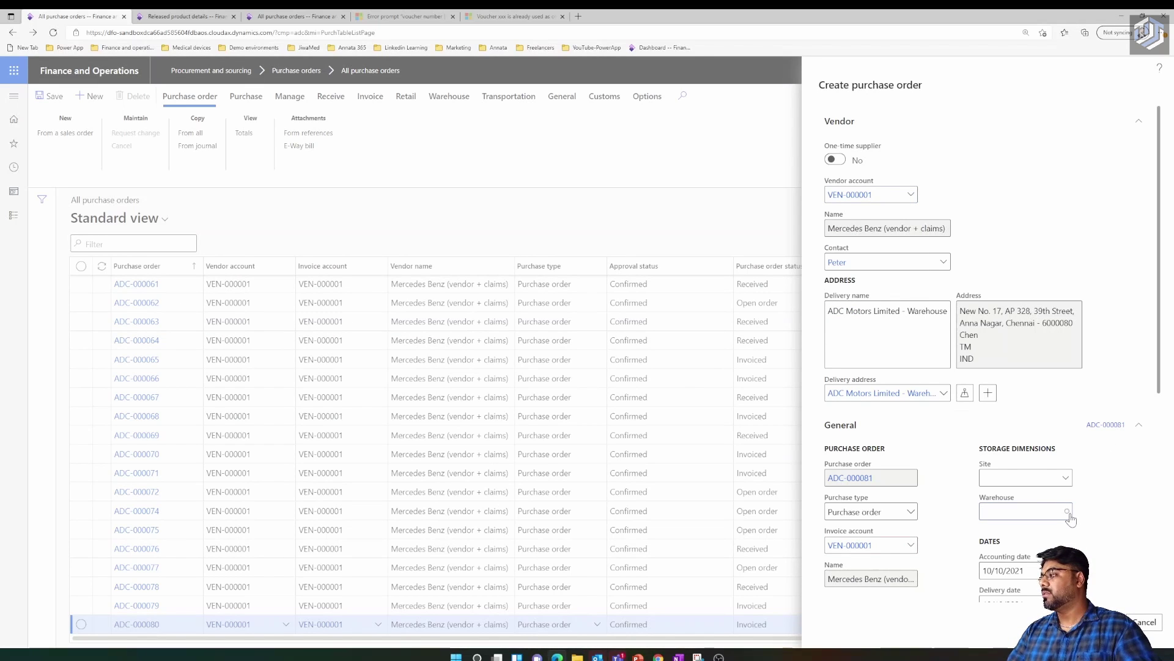
pyautogui.click(1067, 512)
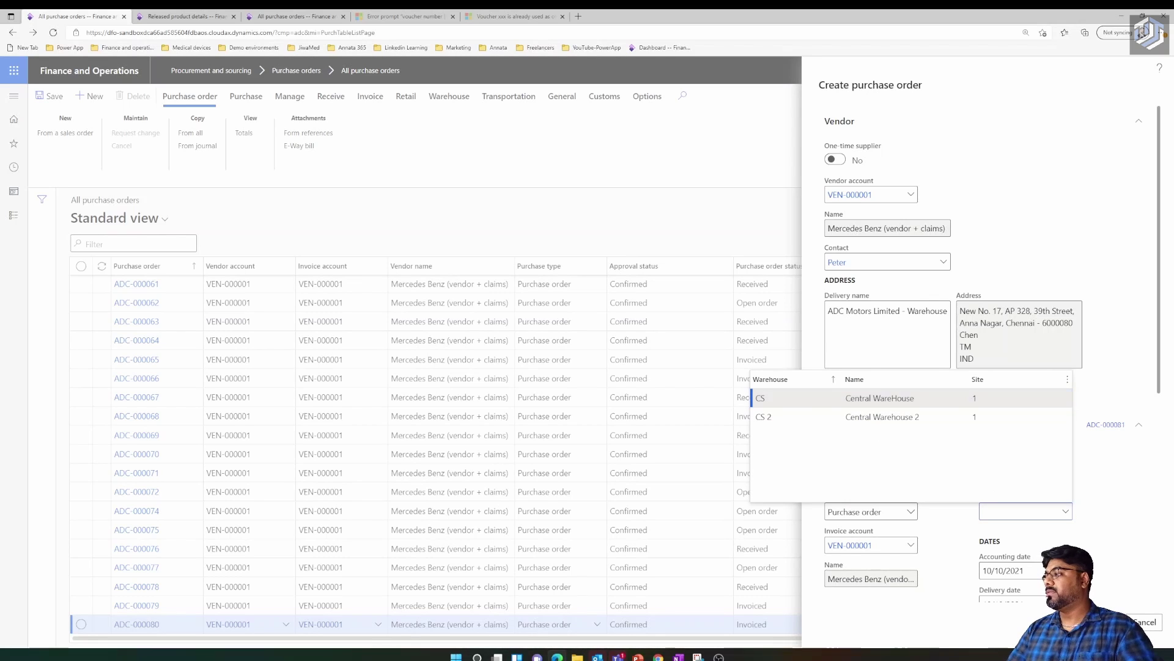
pyautogui.press('Return')
pyautogui.scroll(-3, 1149, 534)
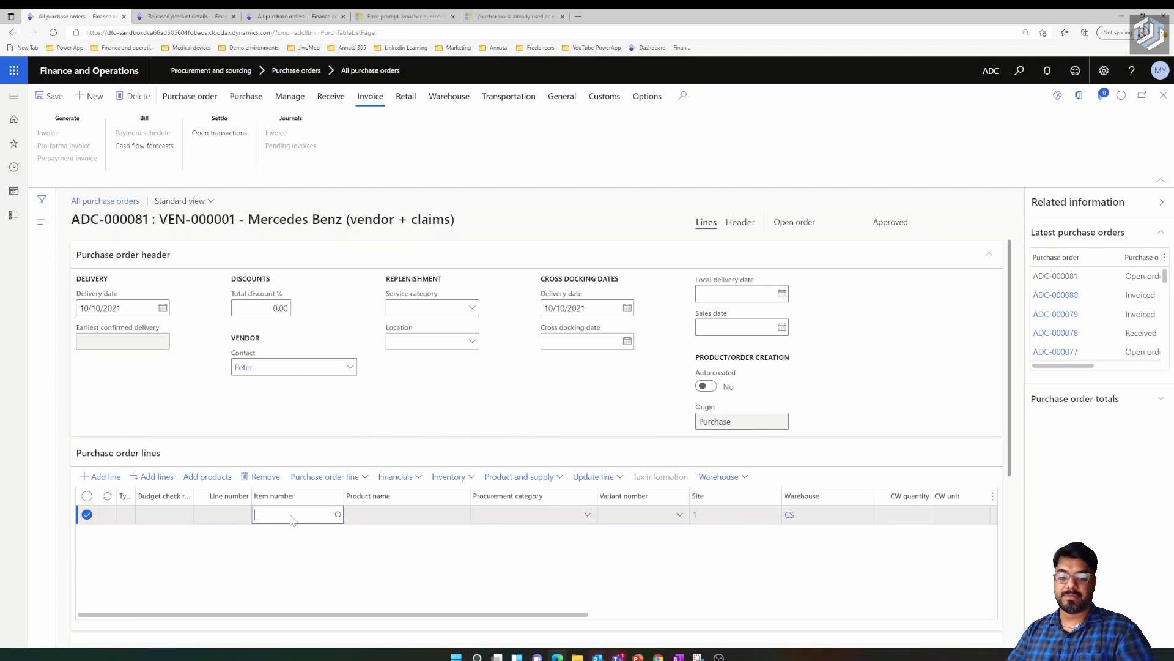
# Step: Enter item P-000026 (Seat Belt) on the first purchase order line
pyautogui.click(341, 559)
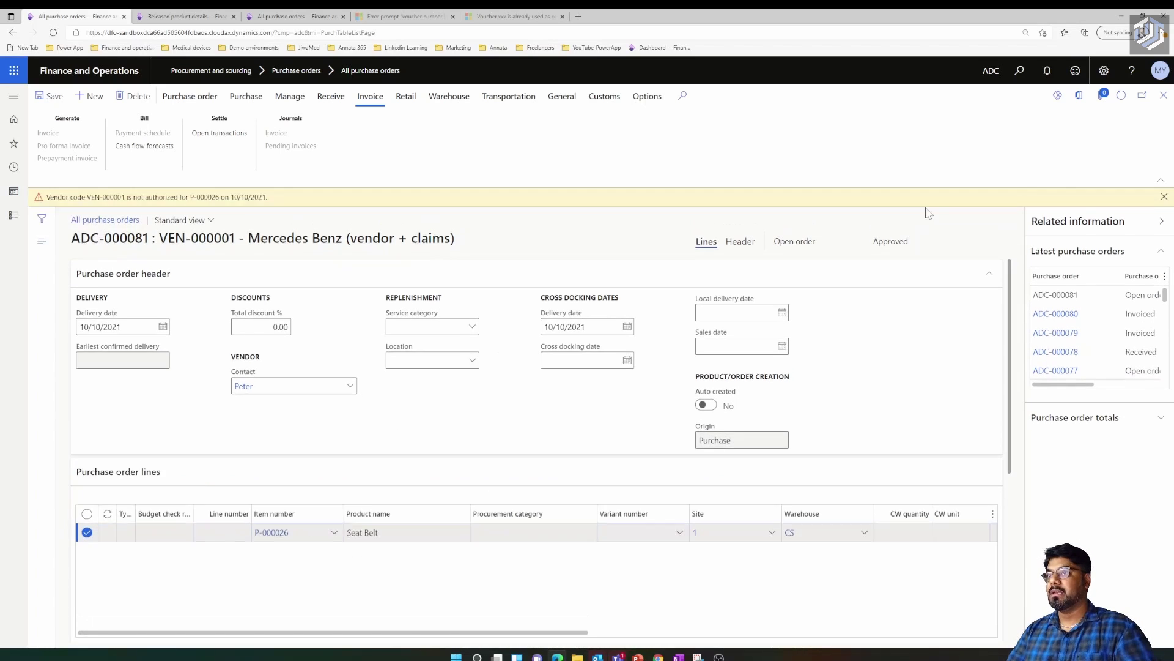
pyautogui.moveTo(510, 617); pyautogui.dragTo(612, 624)
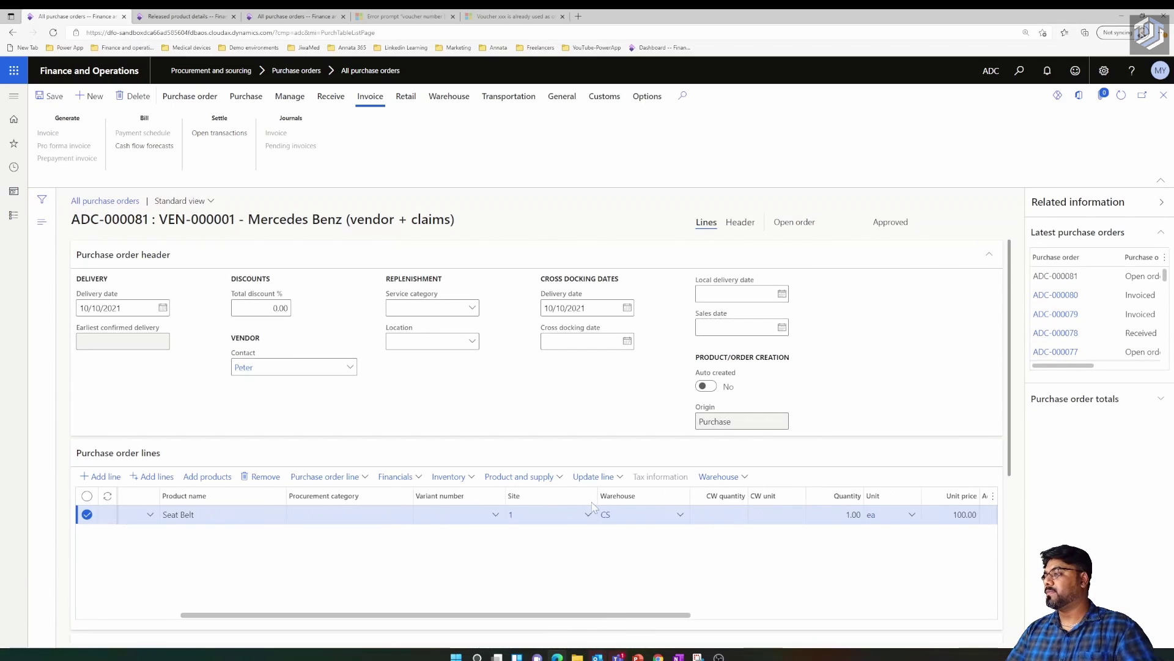
# Step: Set the Approved vendor check method to No check on the Seat Belt's released product record
pyautogui.click(184, 16)
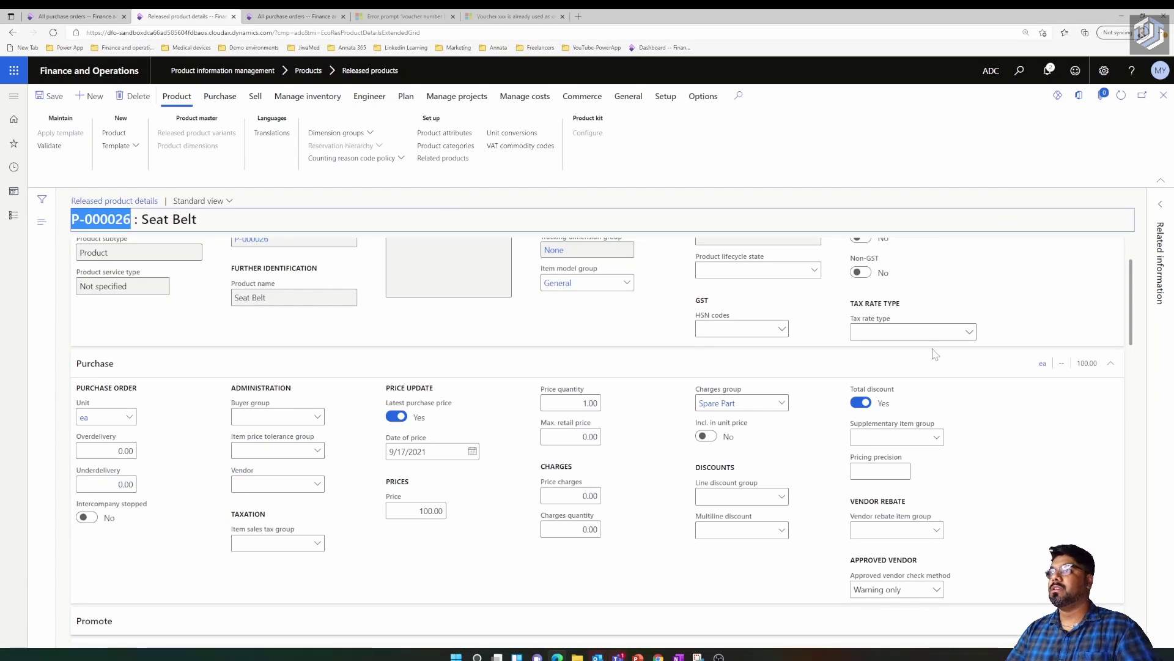
pyautogui.click(936, 590)
pyautogui.click(869, 538)
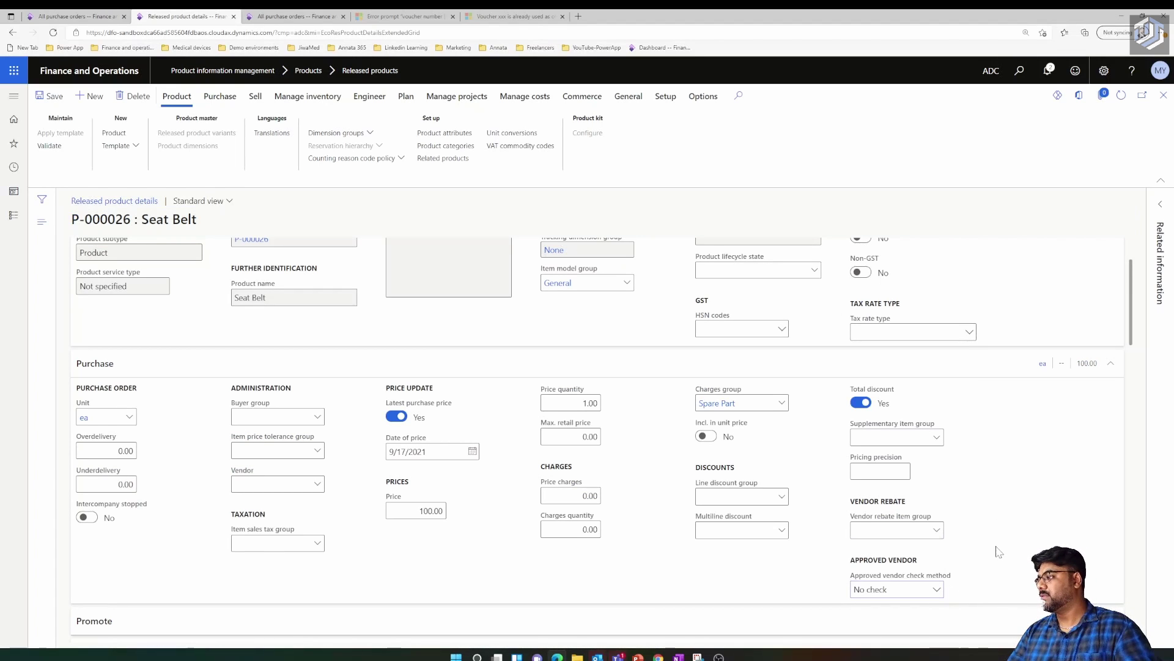
# Step: Set the Seat Belt line's unit price to 101.00 on the purchase order and confirm the order
pyautogui.click(77, 16)
pyautogui.moveTo(558, 615); pyautogui.dragTo(671, 637)
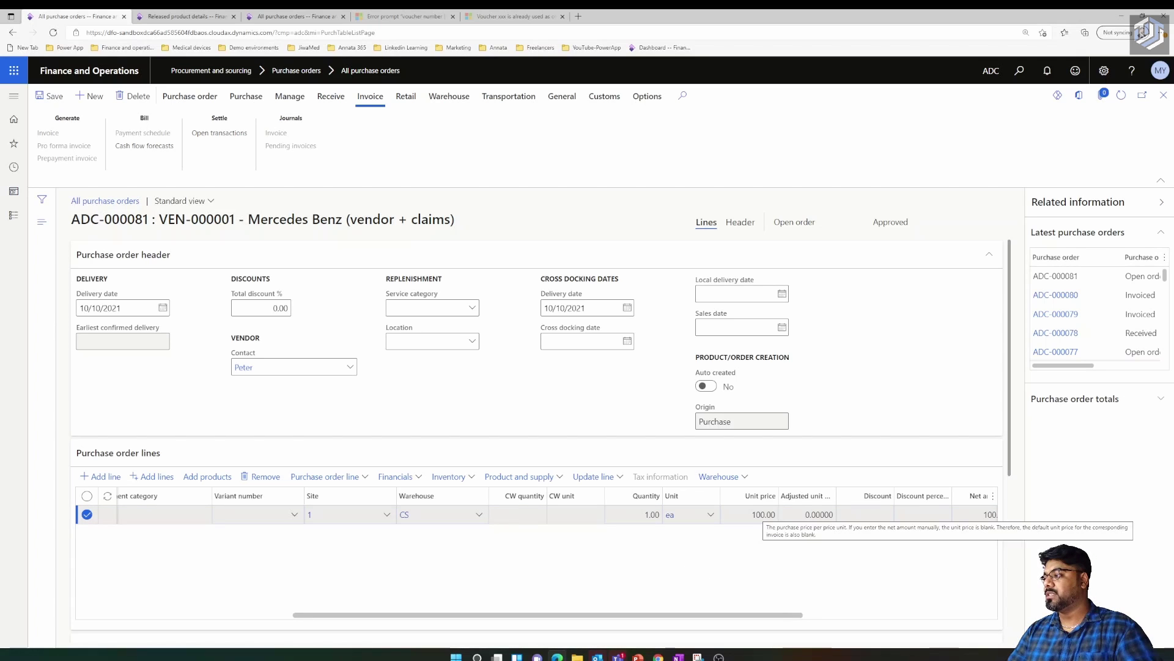
pyautogui.click(764, 514)
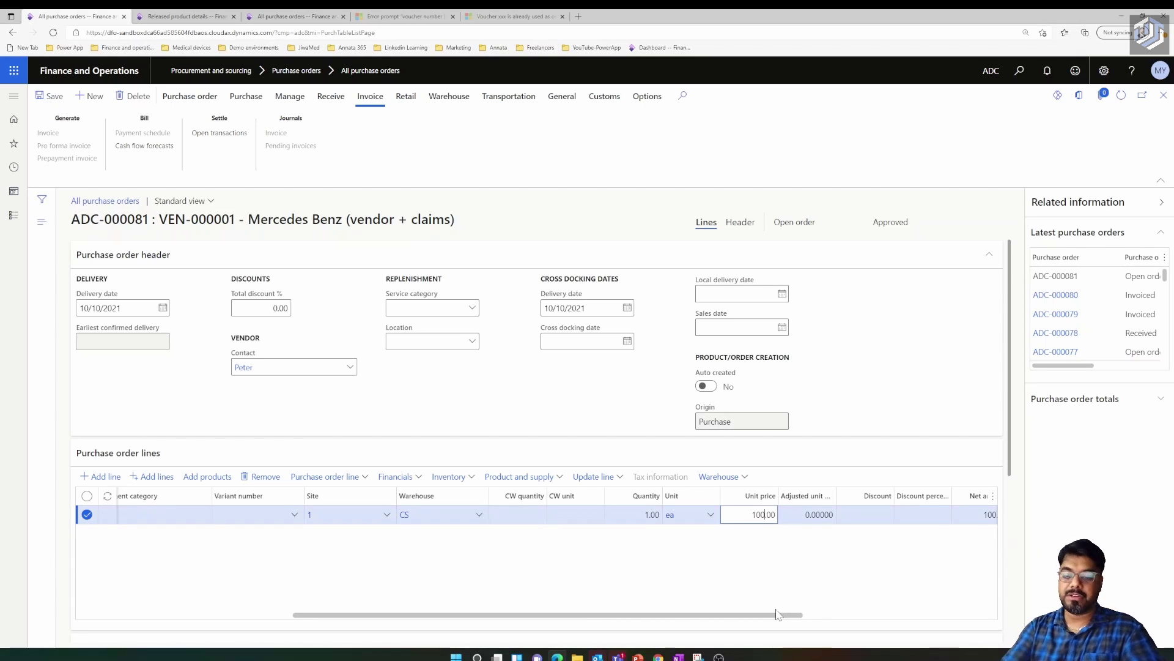
pyautogui.click(766, 564)
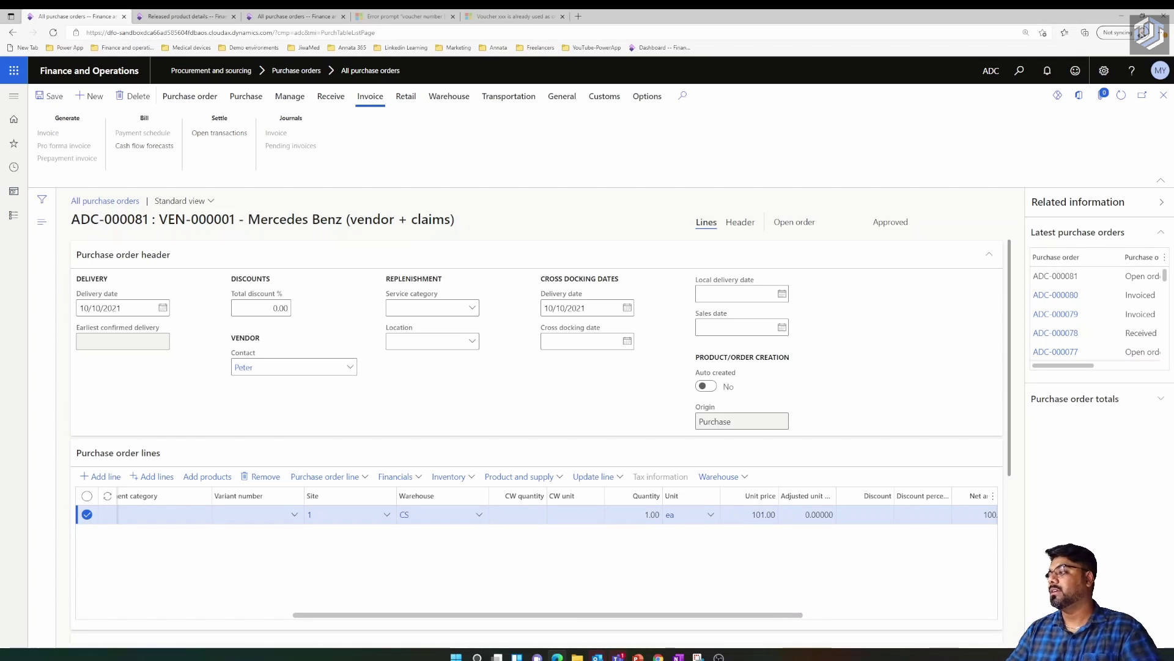
pyautogui.click(244, 98)
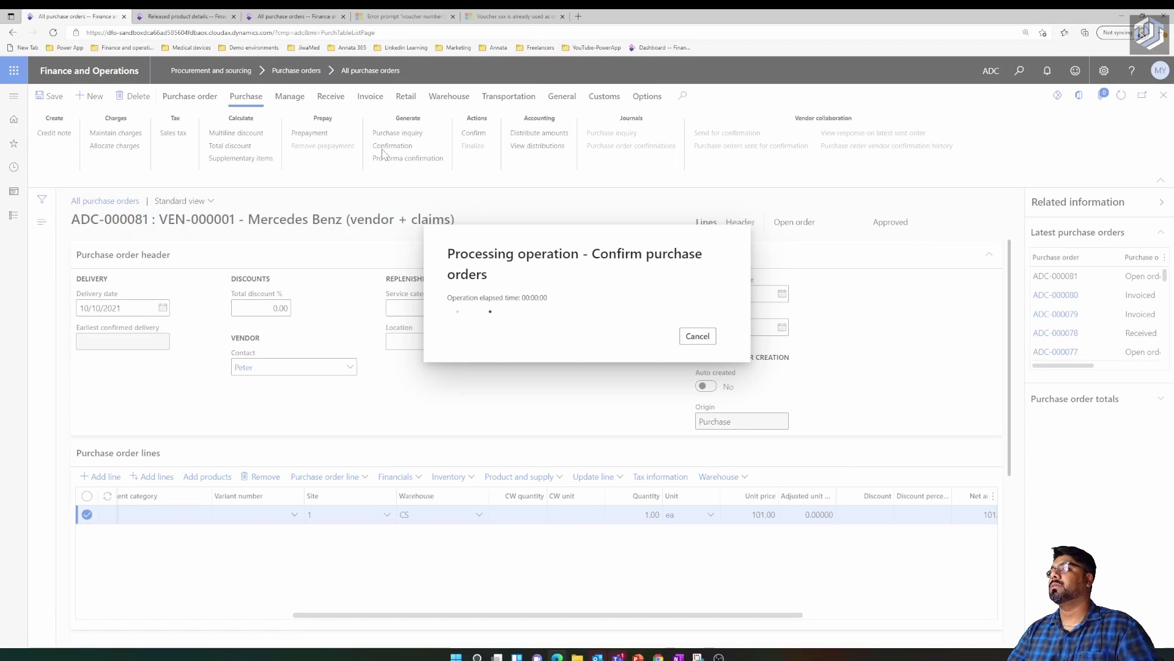
# Step: Open product receipt posting for the confirmed order and enter its purchase order number as the product receipt number
pyautogui.click(330, 96)
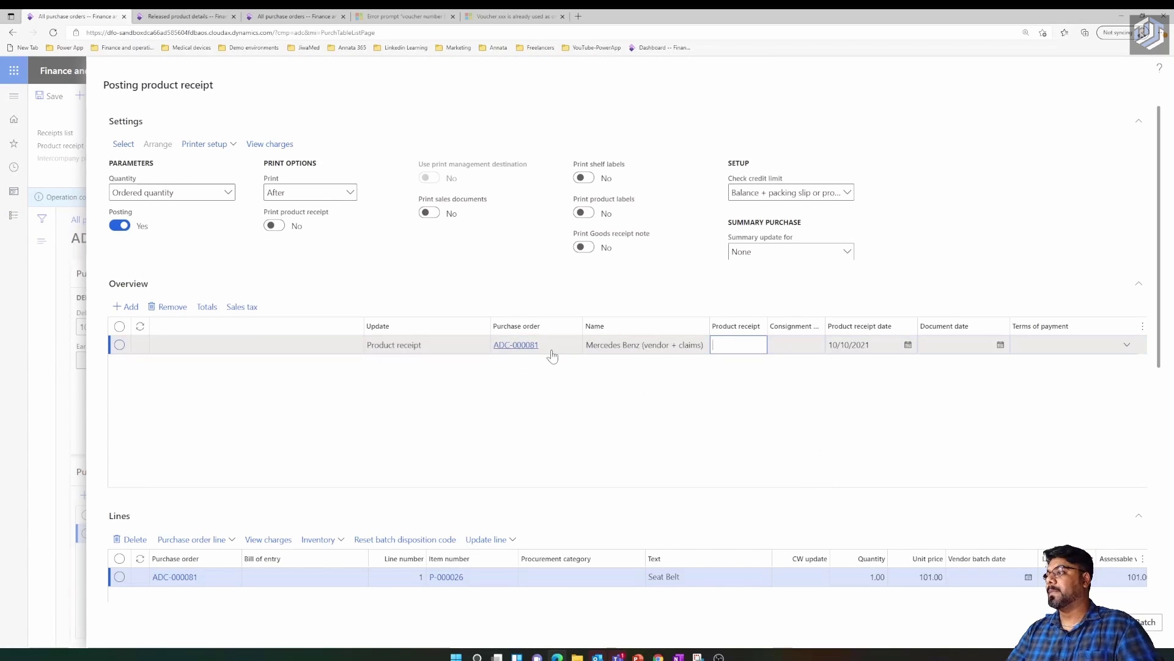
pyautogui.hotkey('shift', 'Tab')
pyautogui.hotkey('ctrl', 'c')
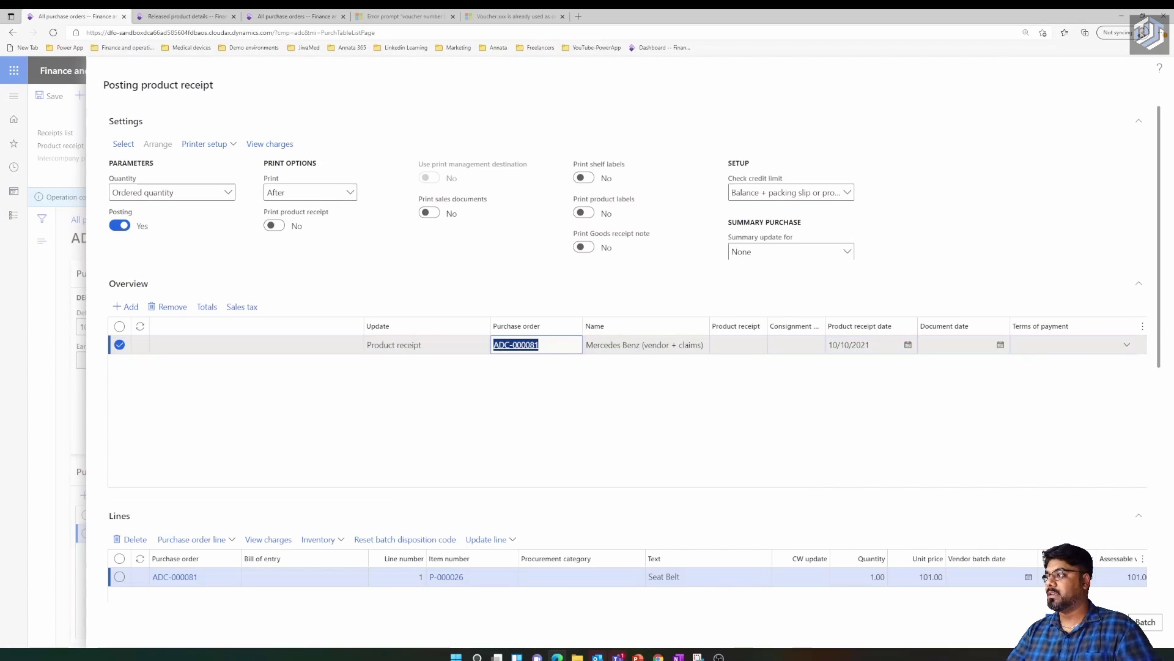
pyautogui.press('Tab')
pyautogui.hotkey('ctrl', 'v')
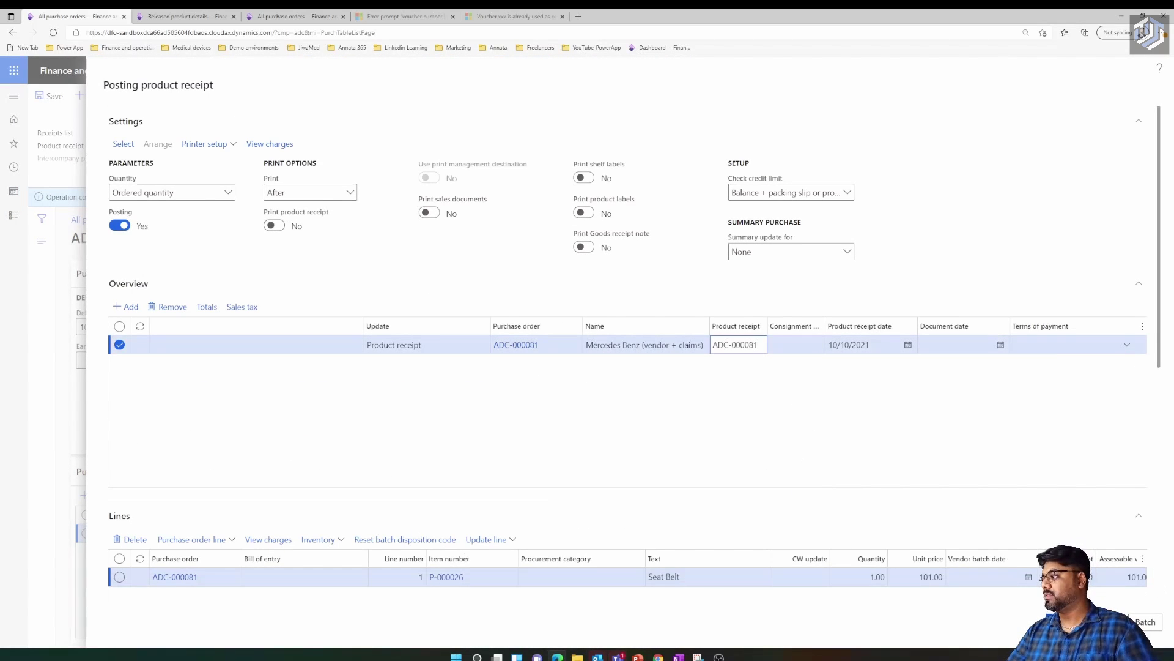
# Step: Post the product receipt for the Seat Belt purchase order and start its vendor invoice
pyautogui.click(778, 389)
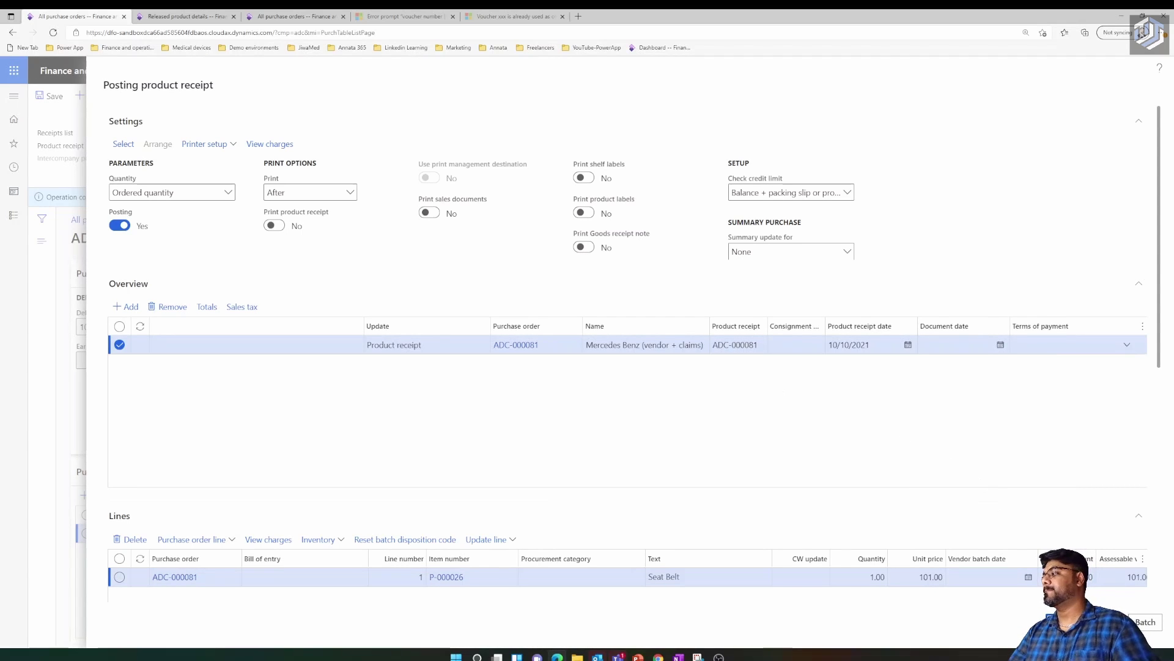
pyautogui.press('Return')
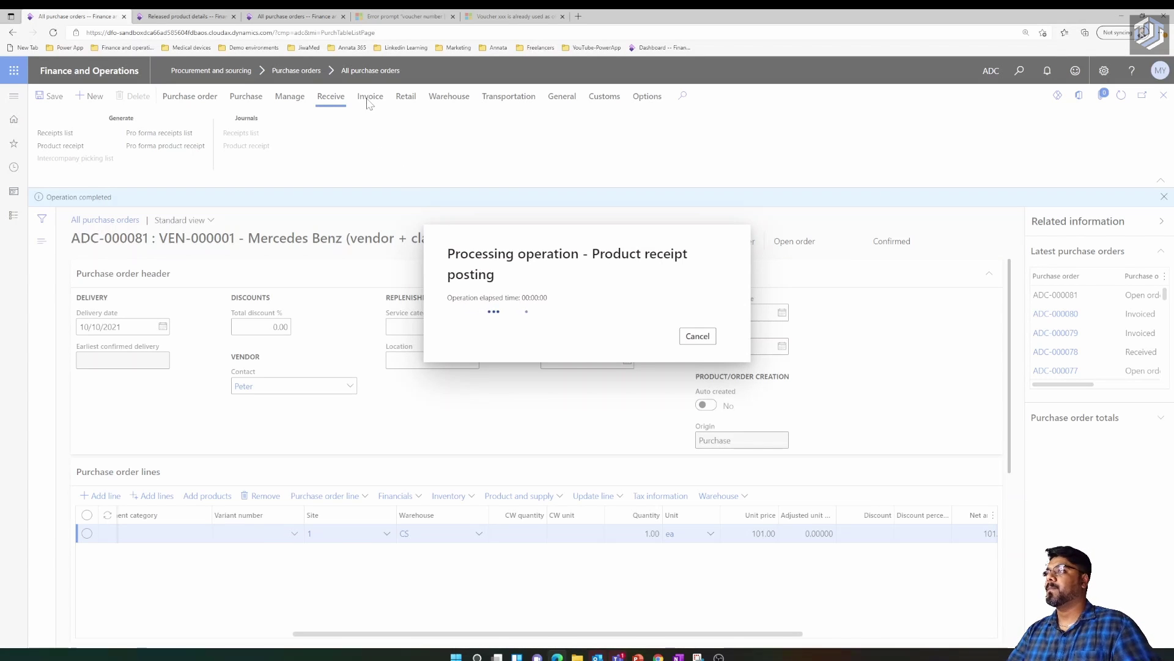
pyautogui.click(370, 98)
pyautogui.click(48, 134)
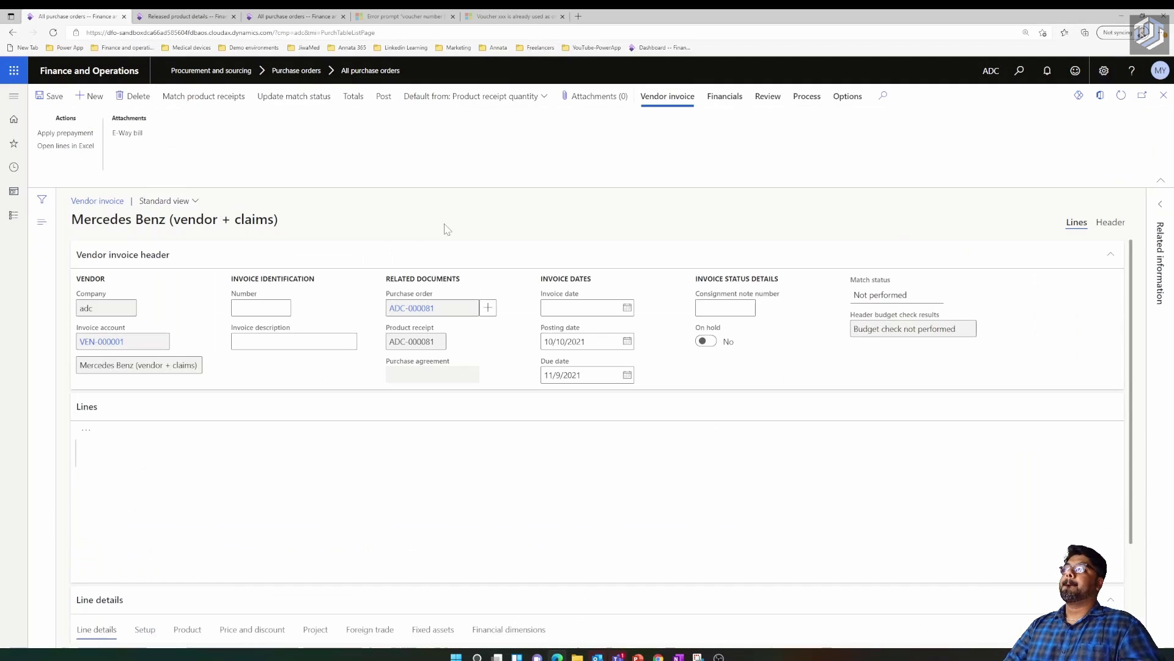
# Step: Enter the purchase order number as the invoice number and post the vendor invoice
pyautogui.moveTo(422, 315); pyautogui.dragTo(389, 313)
pyautogui.hotkey('ctrl', 'c')
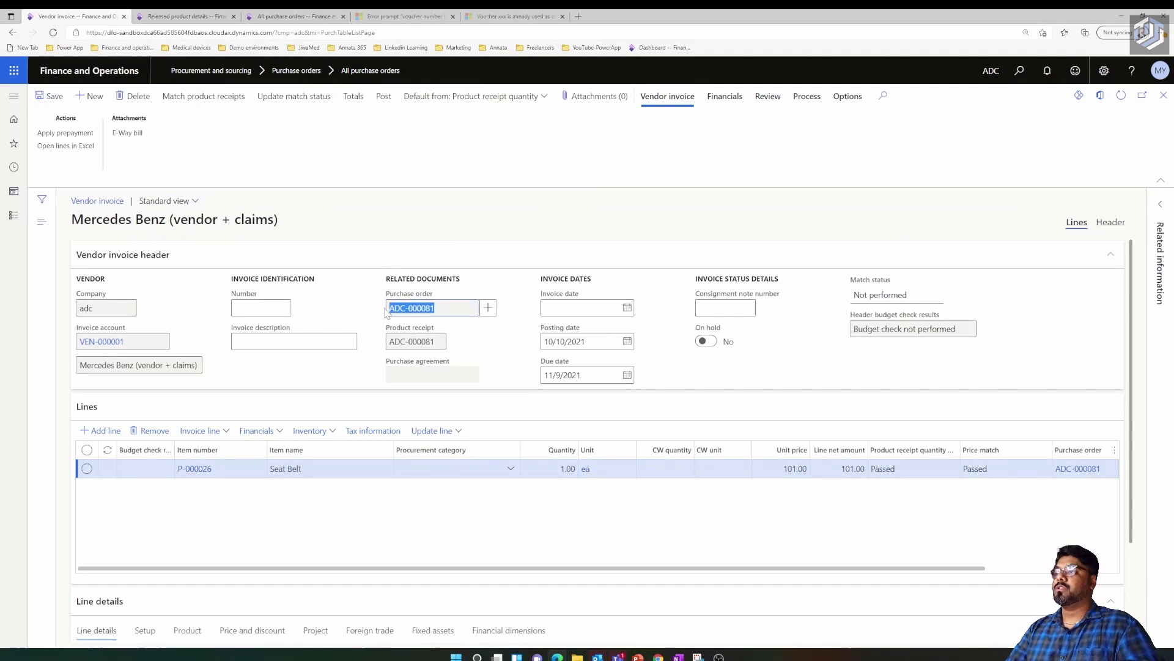
pyautogui.click(260, 308)
pyautogui.hotkey('ctrl', 'v')
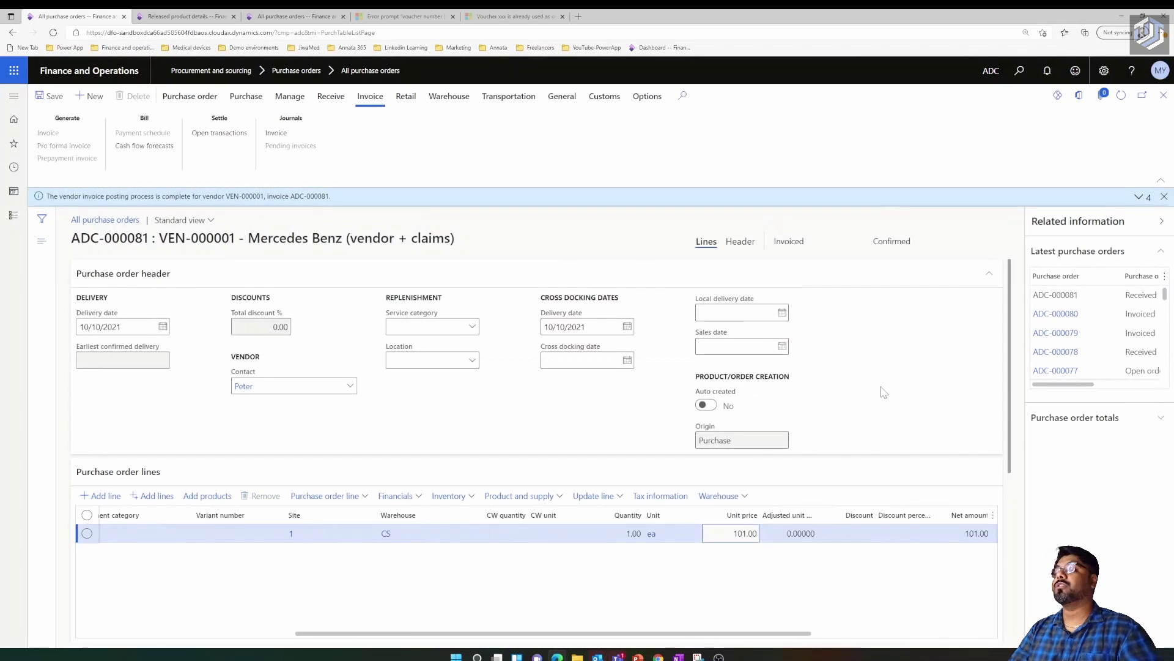
# Step: Check the purchase price, base sales price and Latest purchase price setting on the Seat Belt's released product record
pyautogui.click(197, 18)
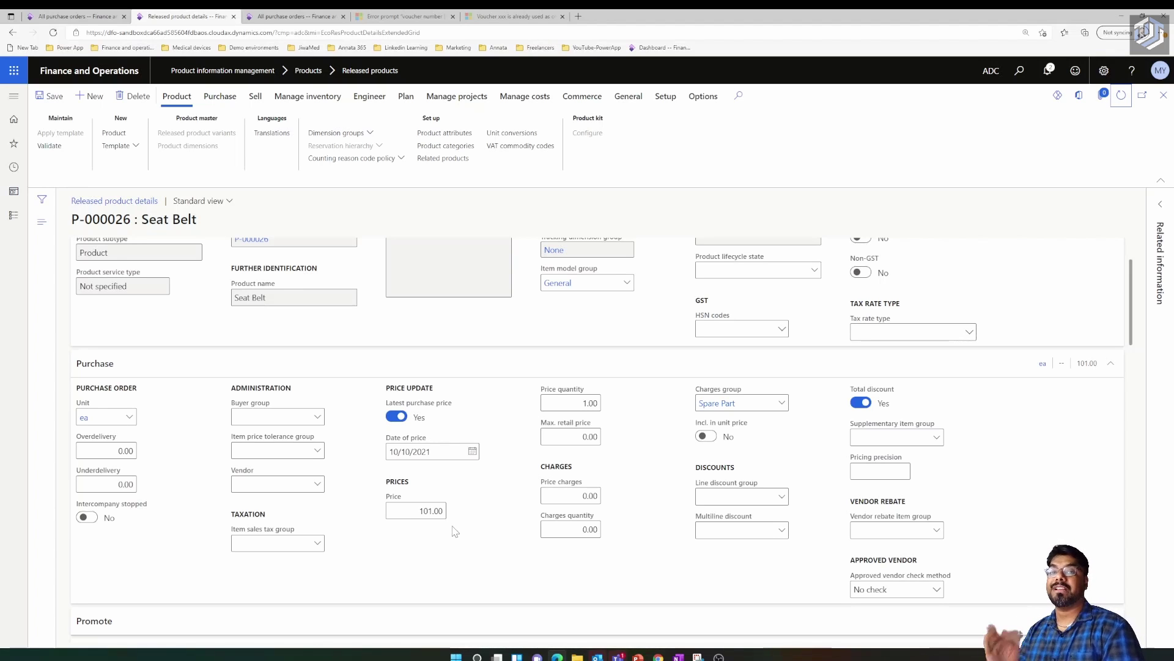
pyautogui.scroll(-6, 456, 531)
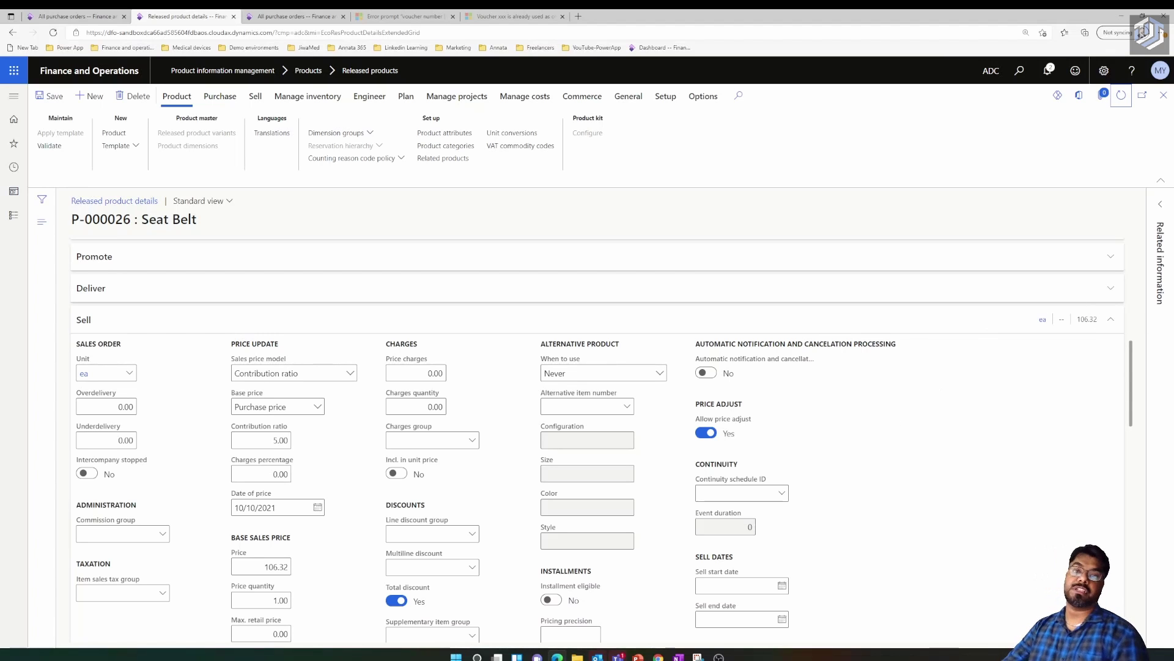
pyautogui.scroll(1, 733, 557)
pyautogui.scroll(3, 512, 397)
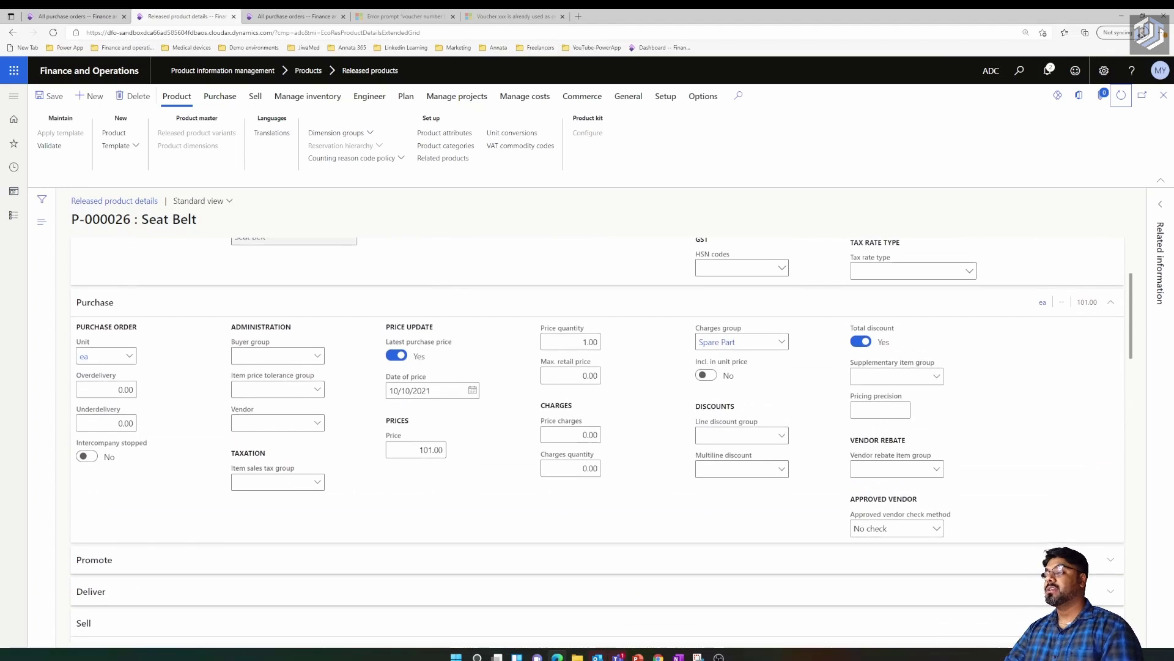
pyautogui.moveTo(445, 349); pyautogui.dragTo(392, 257)
pyautogui.click(393, 357)
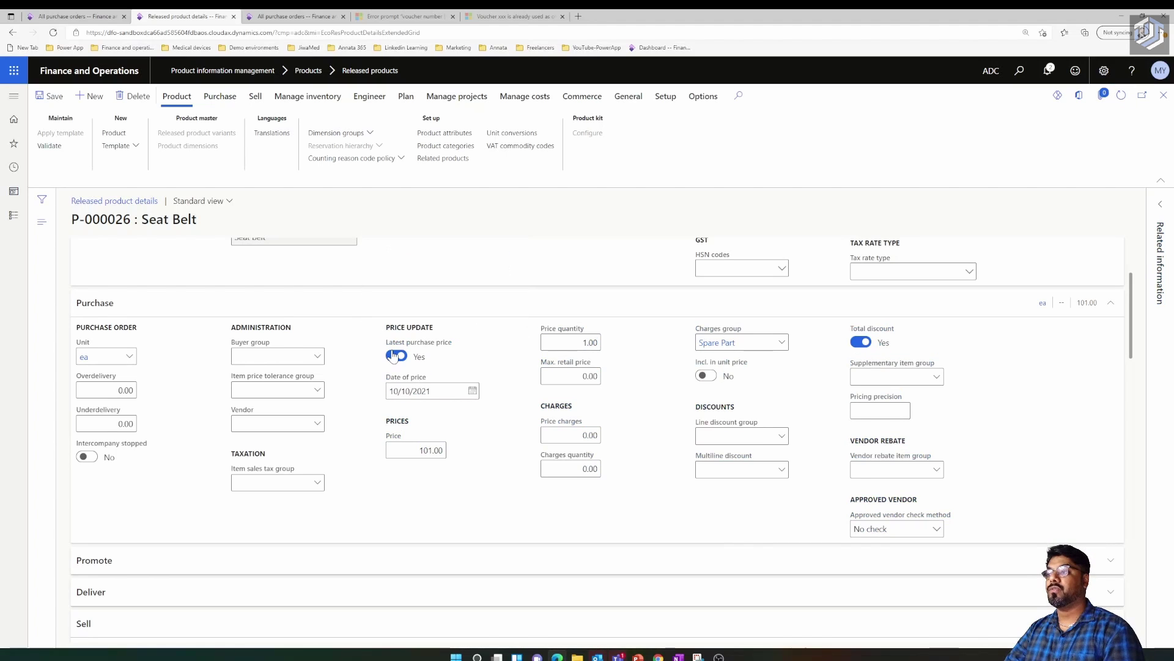
pyautogui.moveTo(453, 342); pyautogui.dragTo(388, 352)
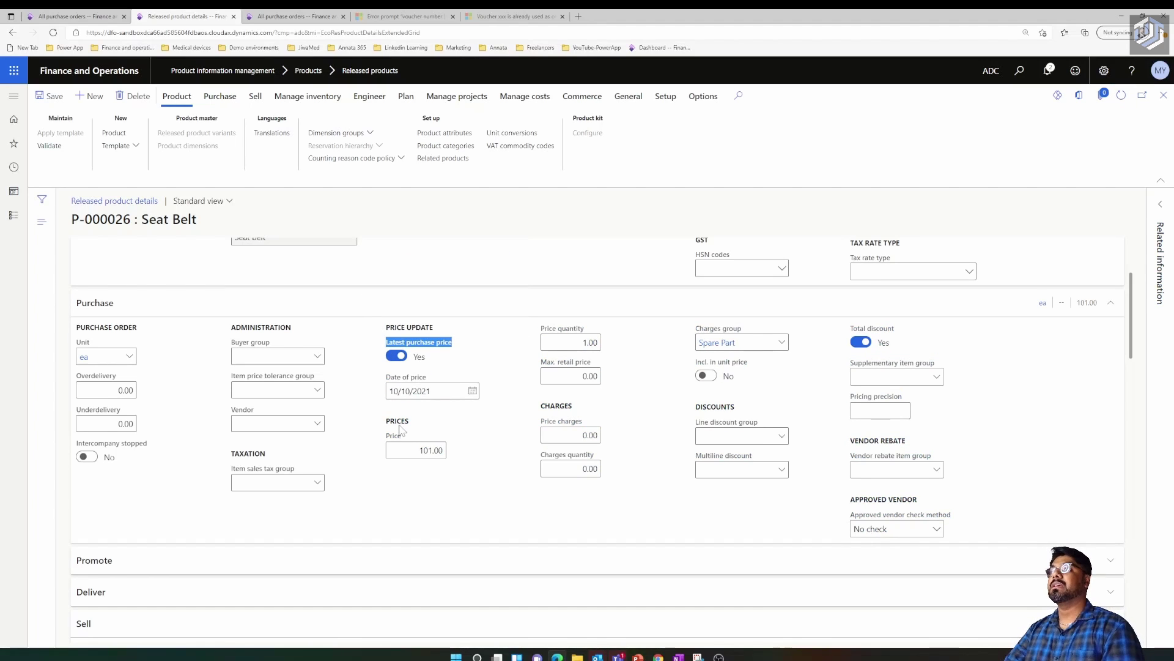
# Step: Examine the Seat Belt's active item prices and return to its released product record
pyautogui.click(525, 97)
pyautogui.press('Tab')
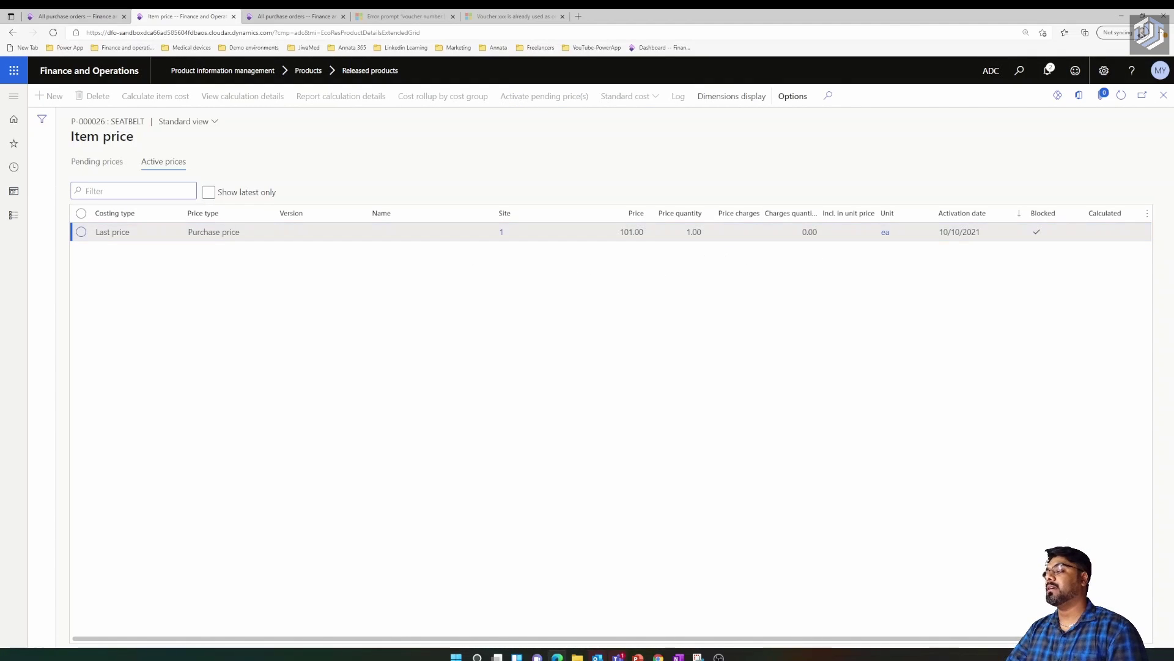
pyautogui.click(634, 258)
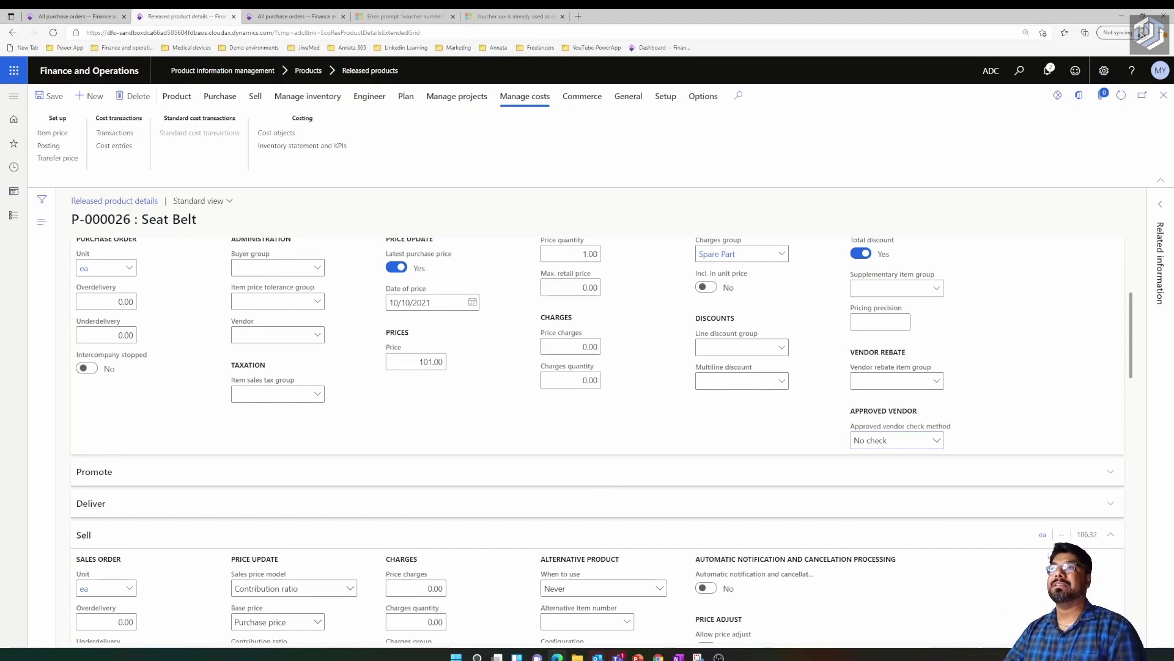
# Step: Create another purchase order for vendor Mercedes Benz (vendor + claims) with site 1 and warehouse CS
pyautogui.click(78, 19)
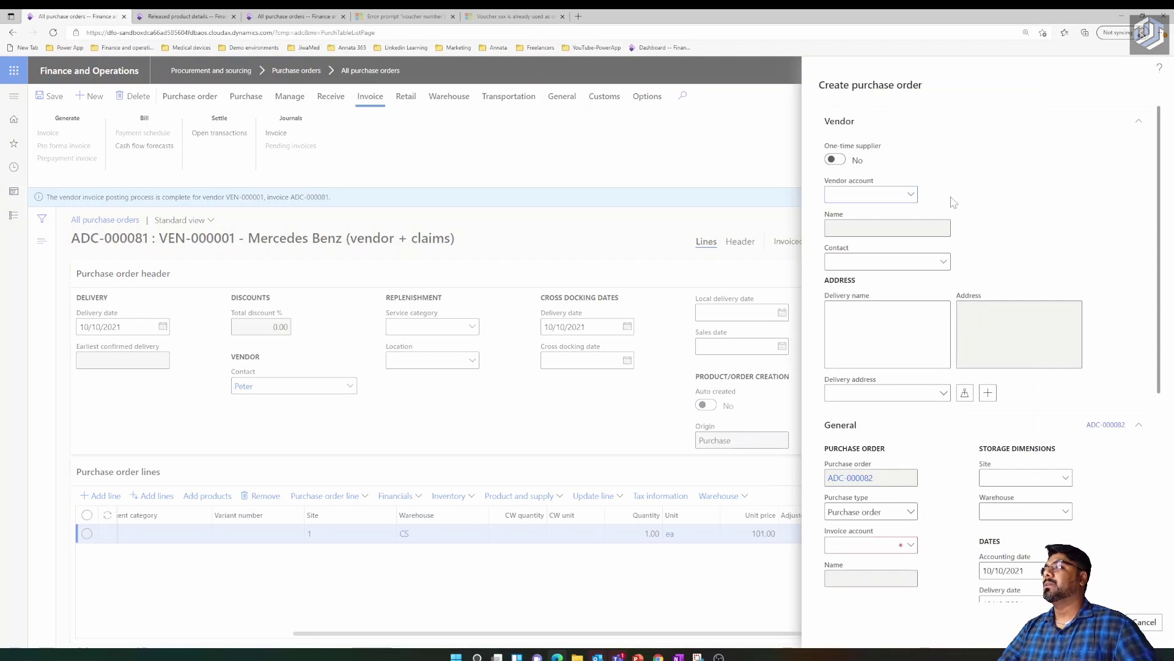
pyautogui.click(914, 194)
pyautogui.click(875, 232)
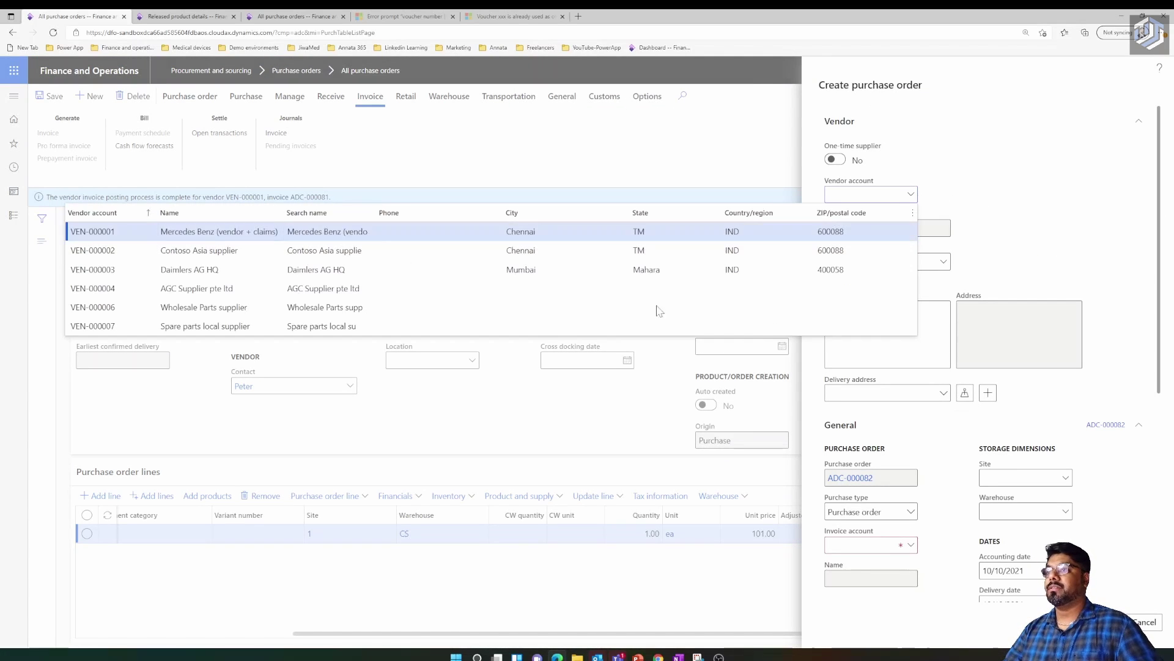
pyautogui.click(1066, 513)
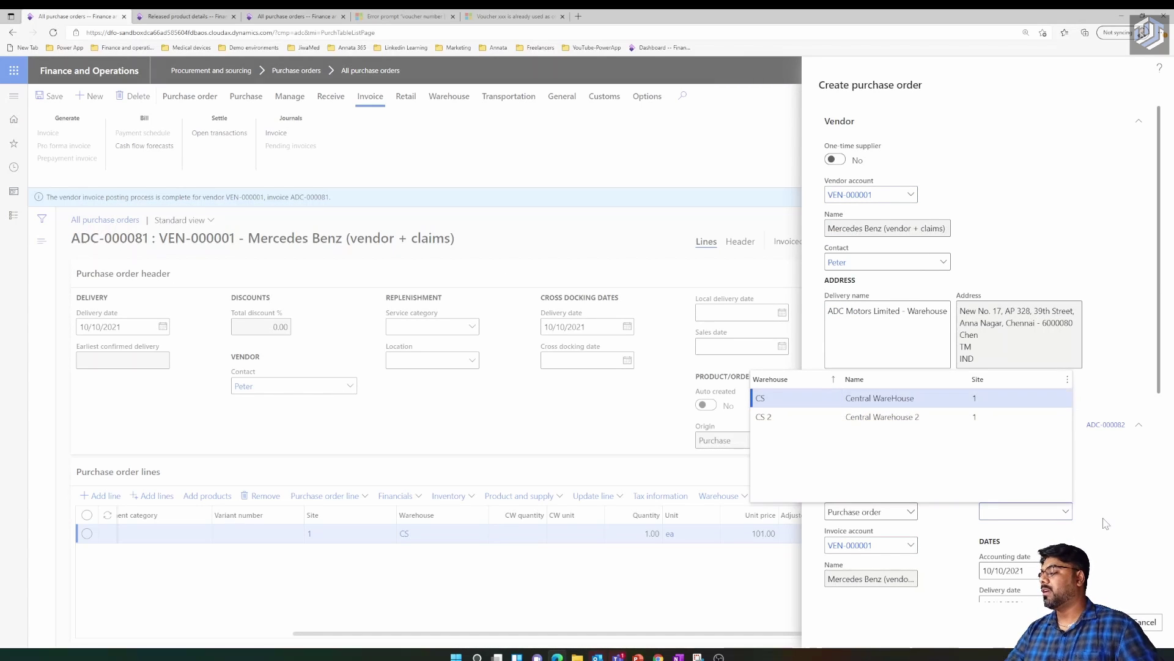
pyautogui.press('Return')
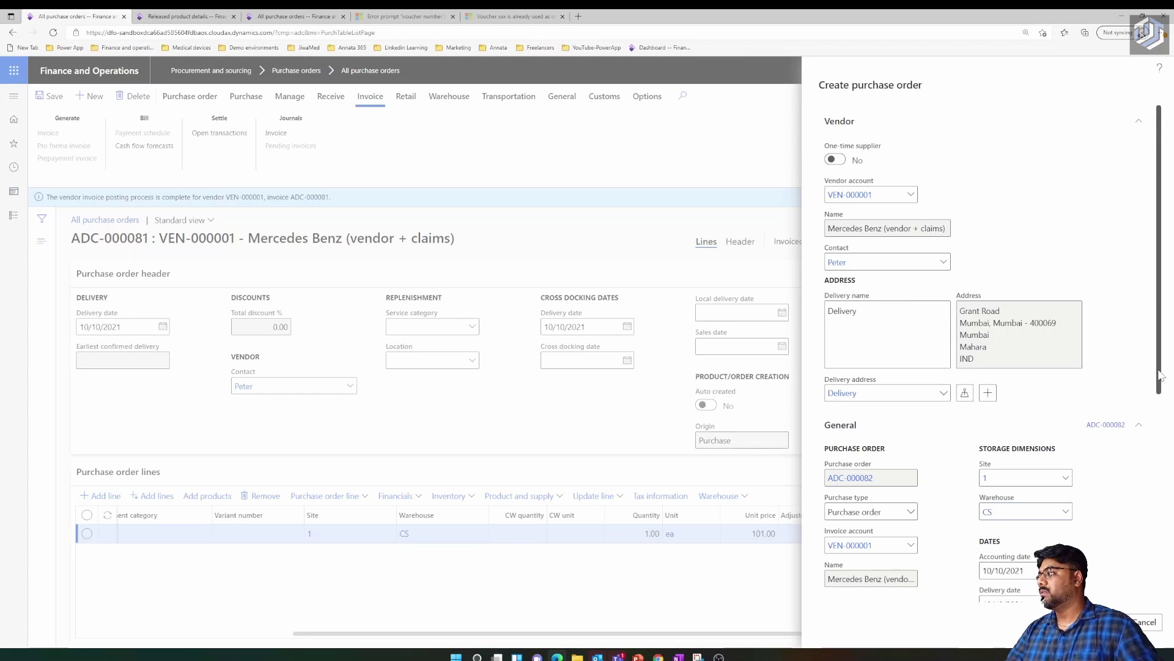
pyautogui.moveTo(1159, 374); pyautogui.dragTo(1159, 580)
pyautogui.press('Return')
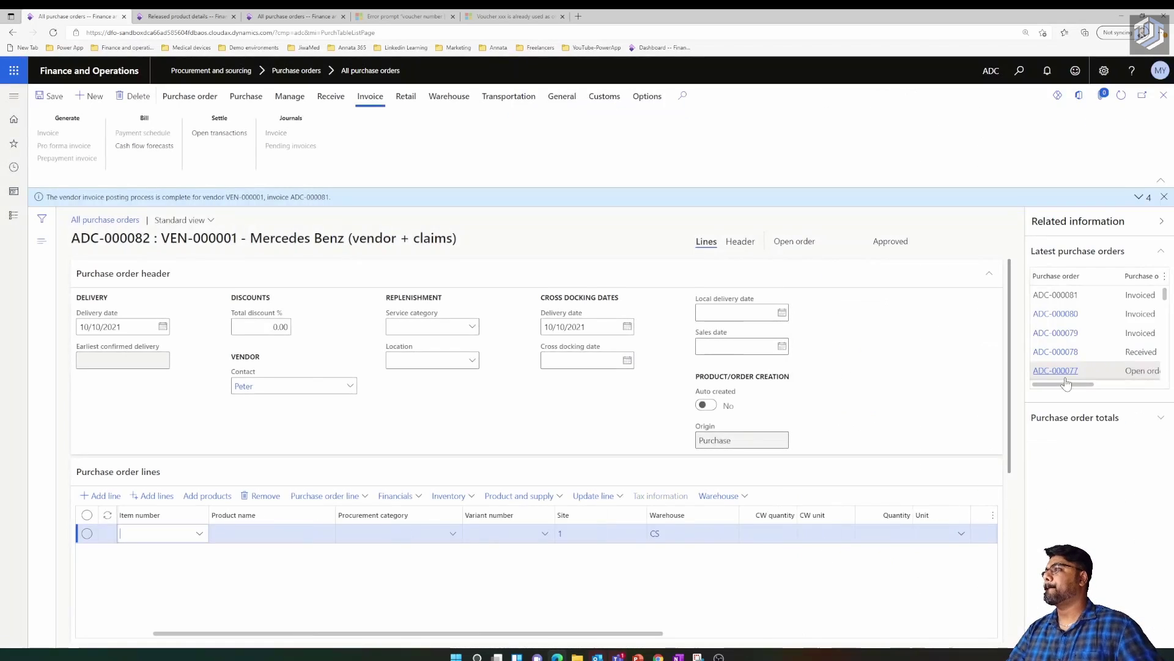
pyautogui.click(200, 534)
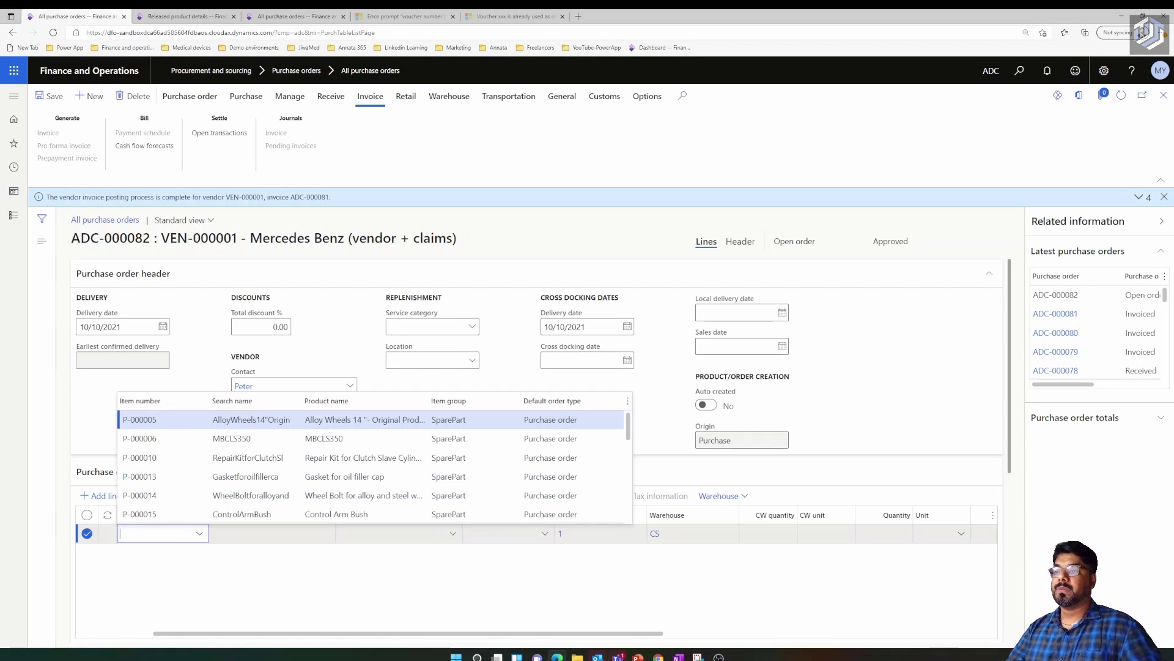
pyautogui.write('ADC-000081')
pyautogui.press('Tab')
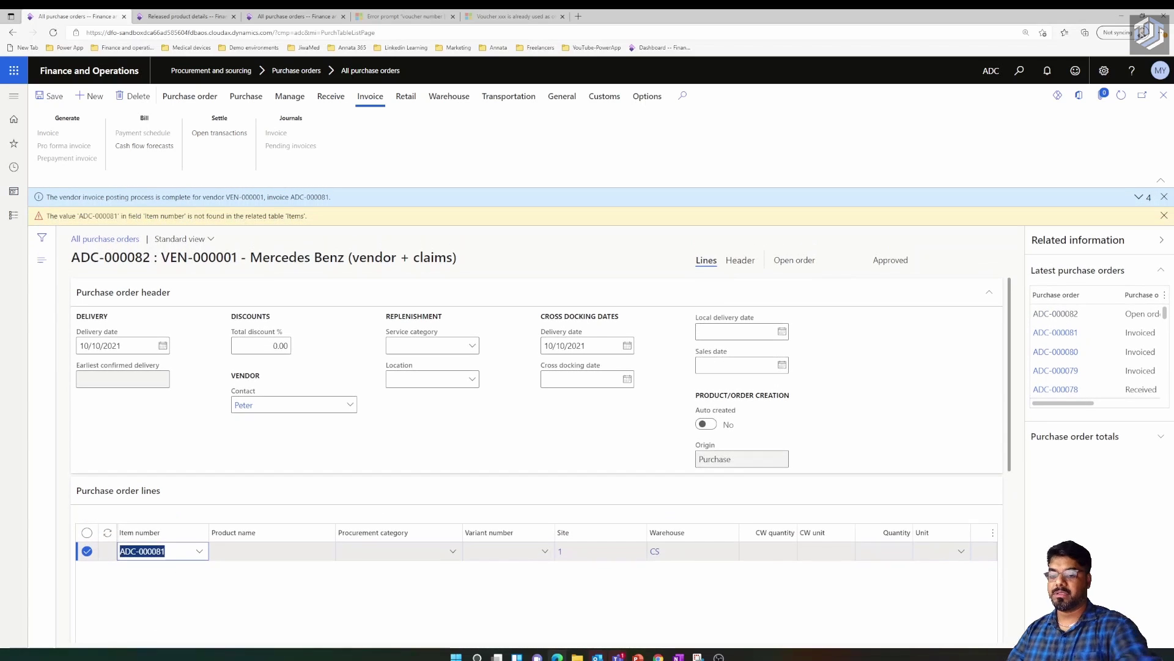
# Step: Copy item number P-000026 from the Seat Belt's released product record into the new purchase order's first line
pyautogui.click(195, 17)
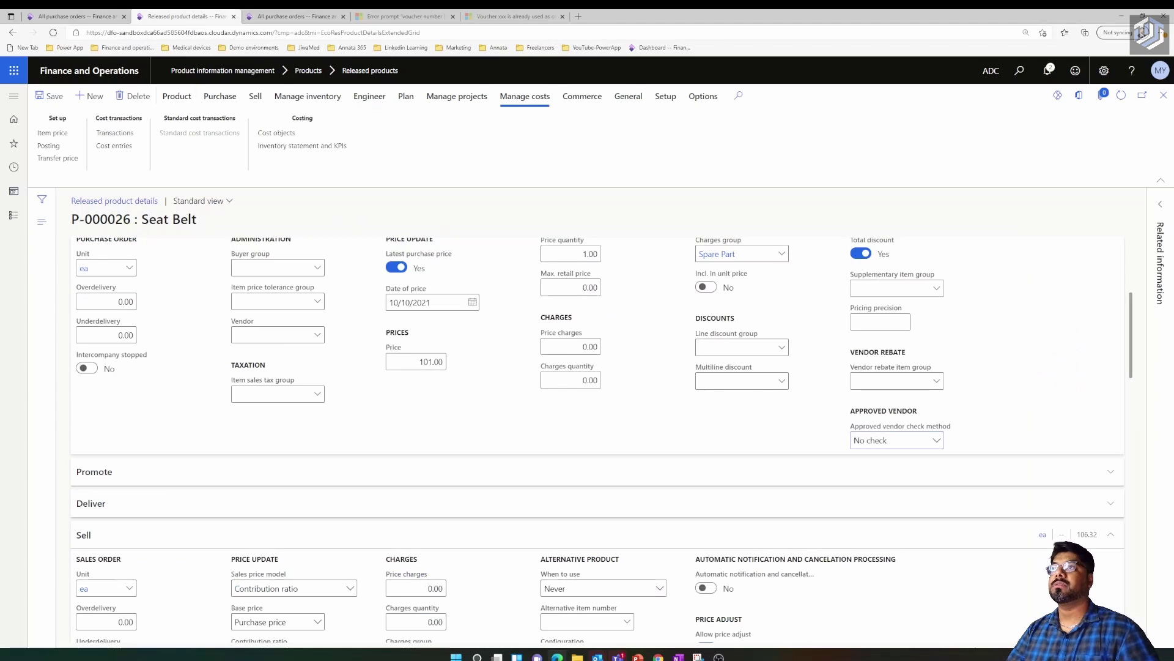
pyautogui.doubleClick(101, 219)
pyautogui.hotkey('ctrl', 'c')
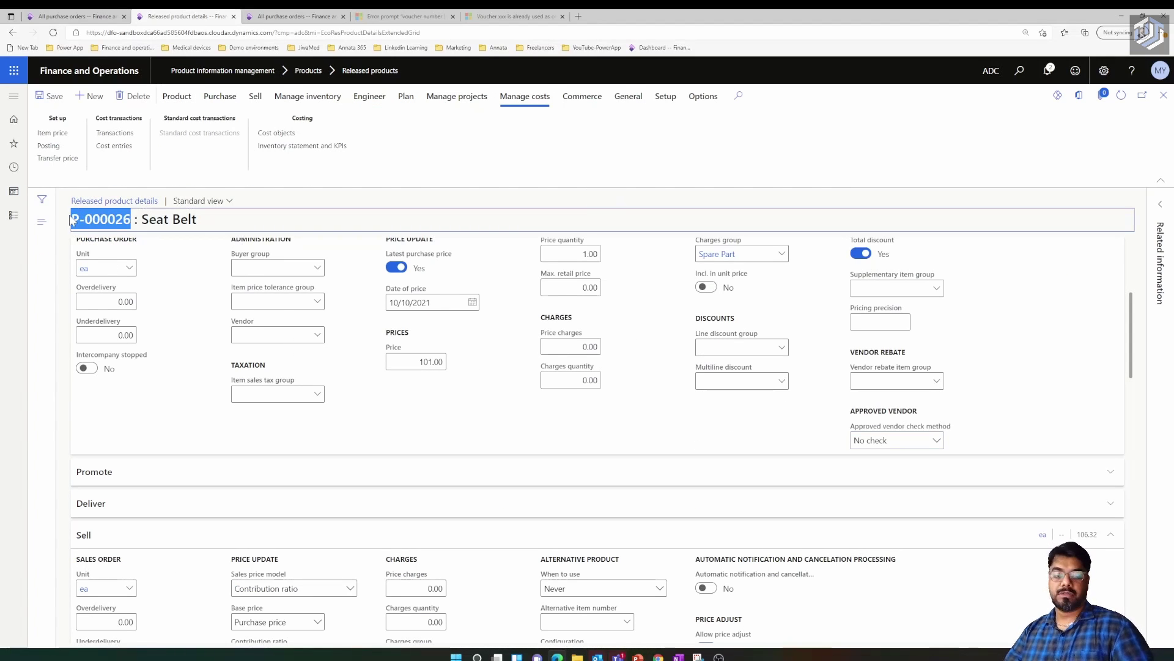
pyautogui.click(68, 16)
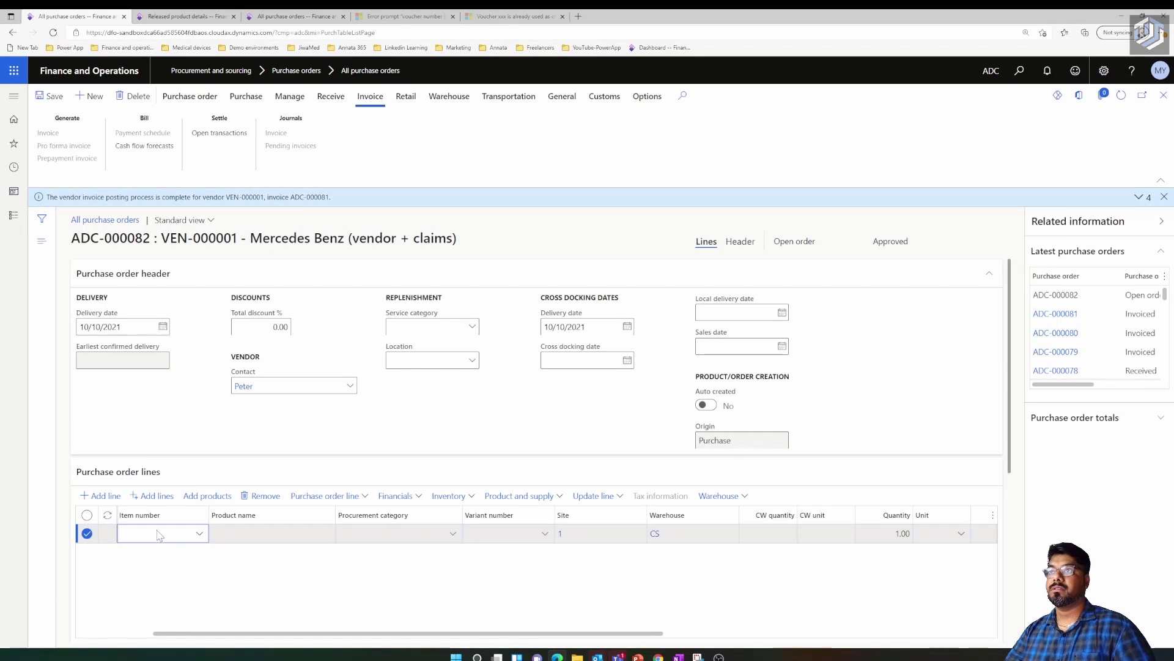
pyautogui.hotkey('ctrl', 'v')
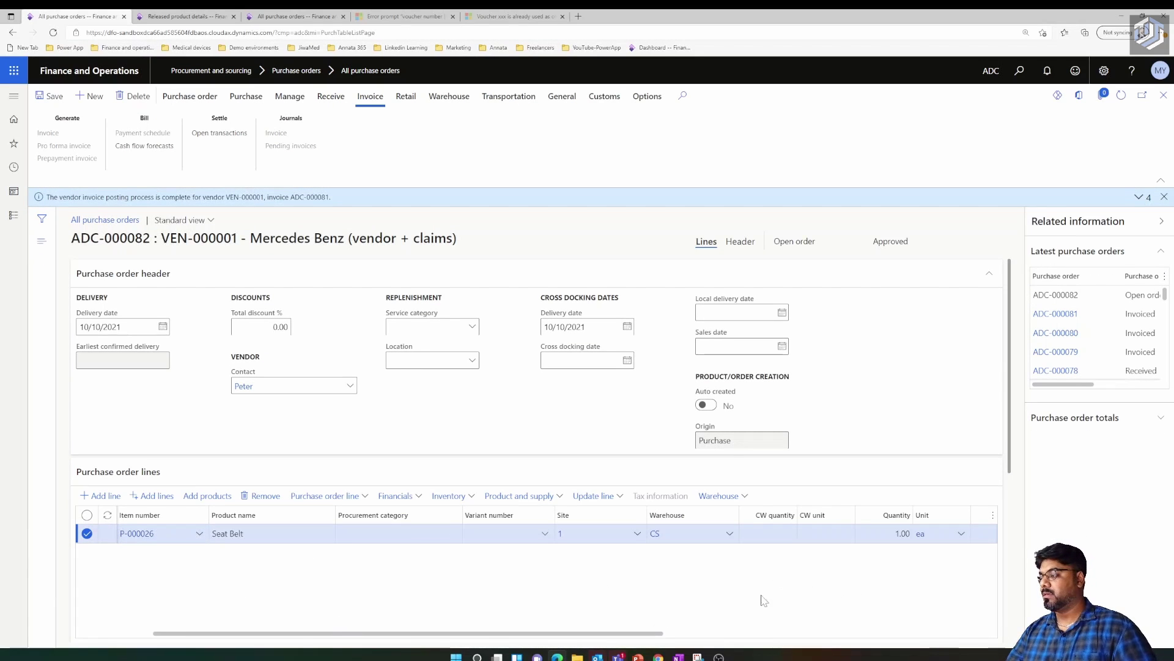
# Step: Set the Seat Belt line's unit price to 102.00 and confirm the new purchase order
pyautogui.moveTo(633, 634); pyautogui.dragTo(731, 635)
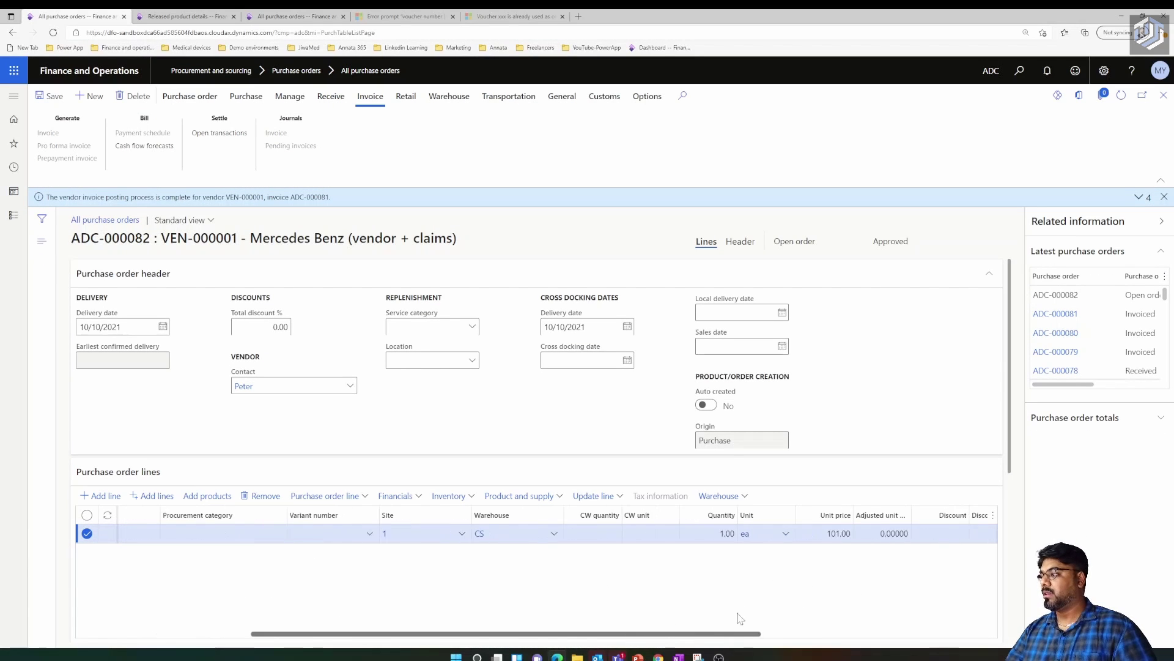
pyautogui.click(840, 533)
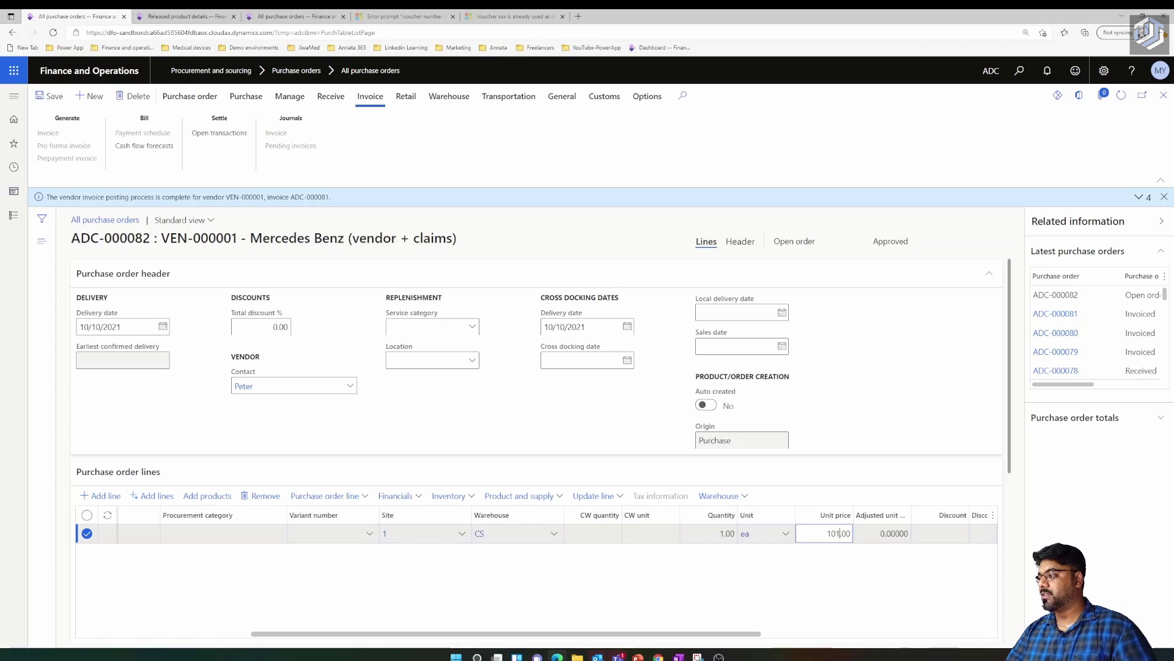
pyautogui.click(870, 610)
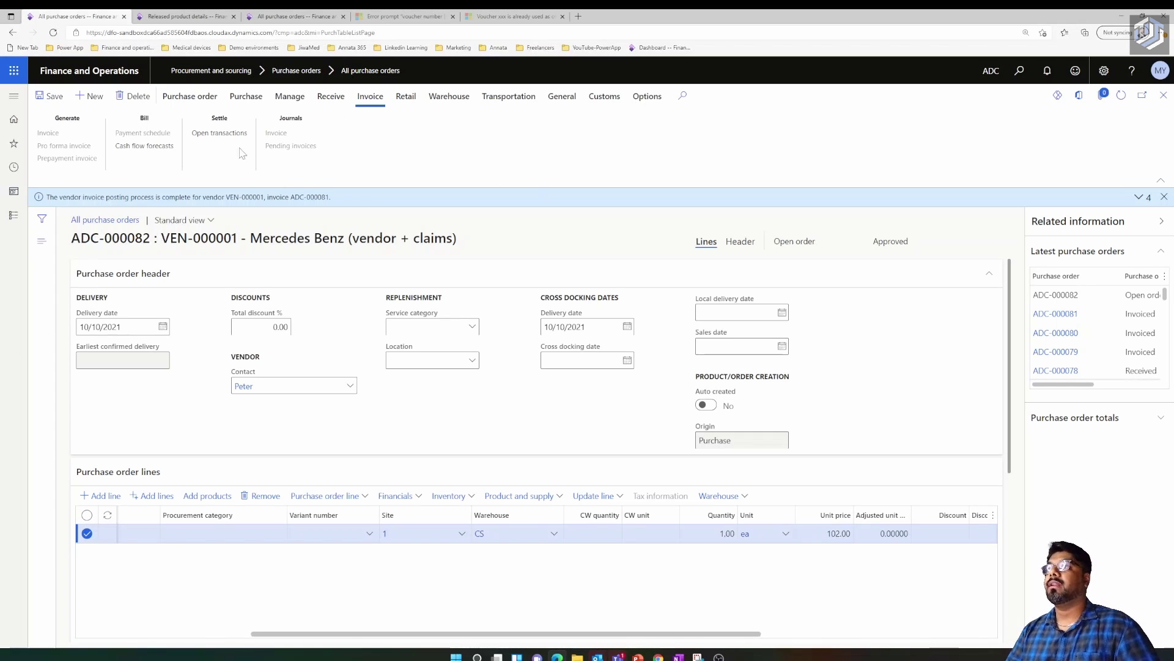
pyautogui.click(330, 96)
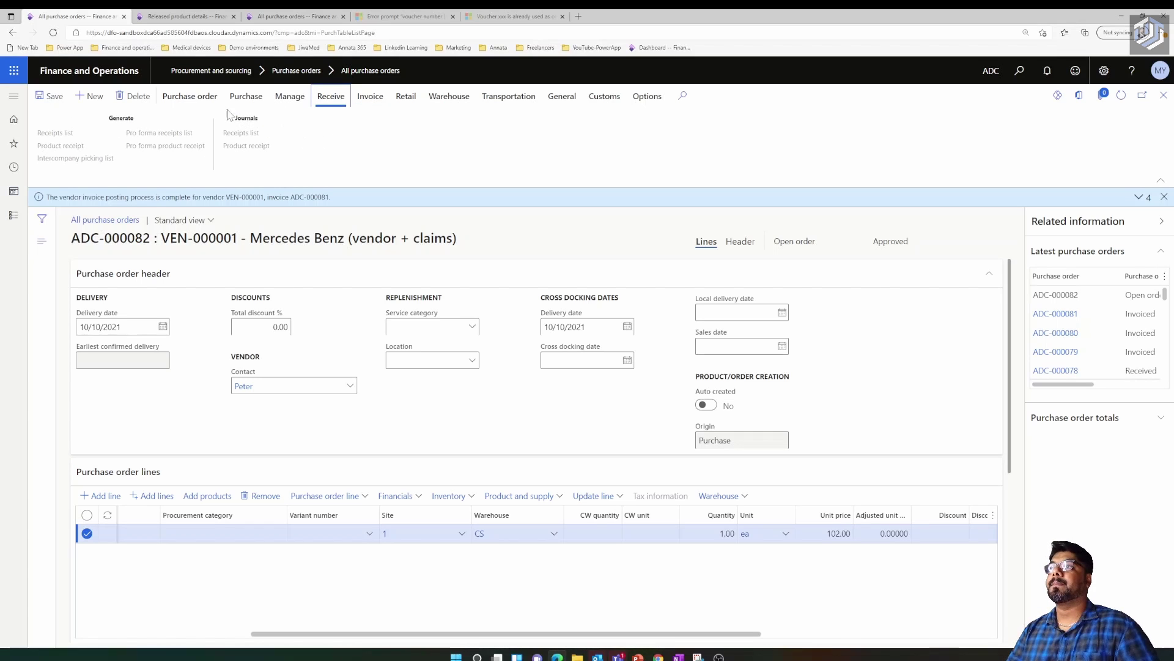
pyautogui.moveTo(246, 96)
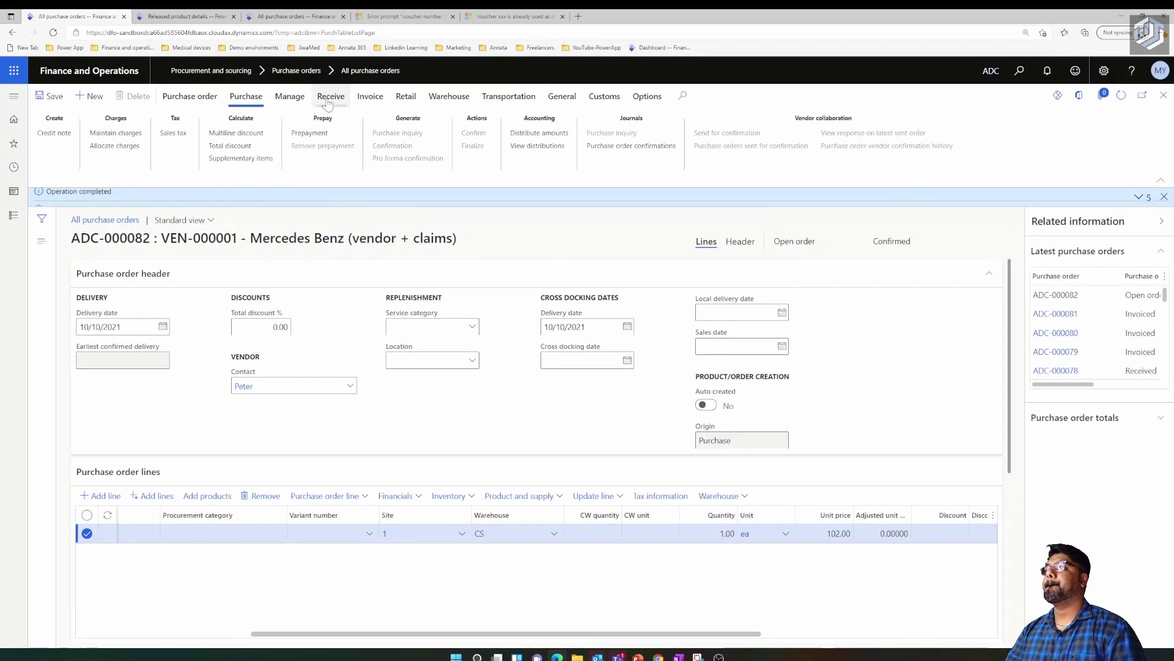
# Step: Post the new order's product receipt, using its purchase order number as the product receipt number
pyautogui.click(330, 99)
pyautogui.click(61, 146)
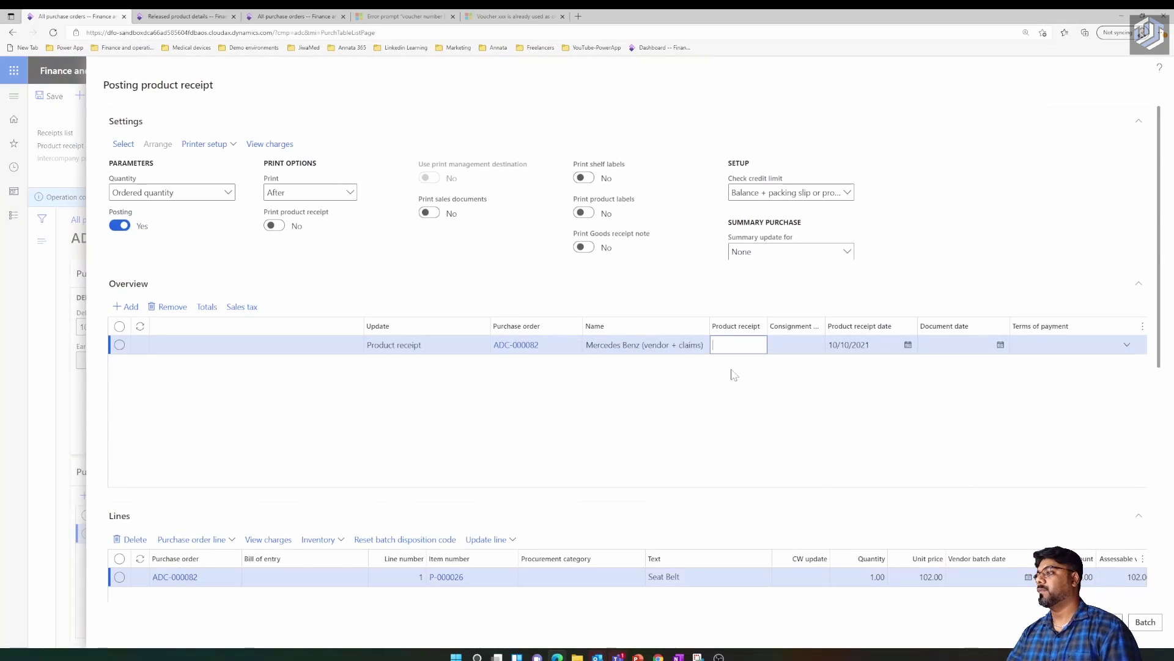
pyautogui.click(500, 345)
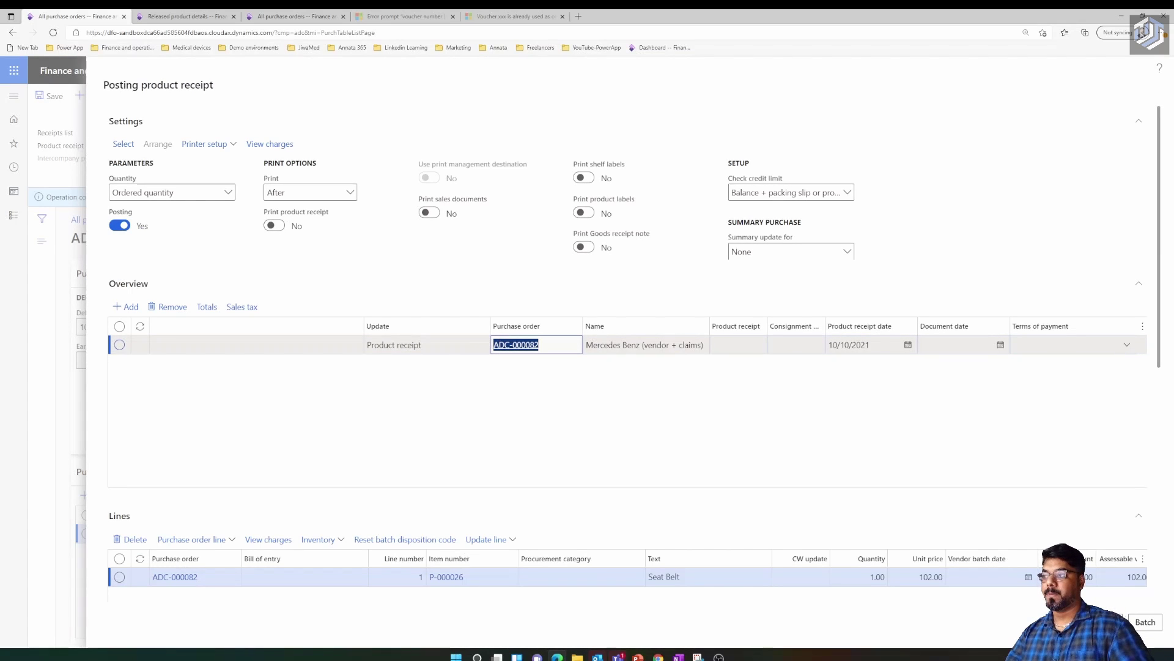
pyautogui.hotkey('ctrl', 'c')
pyautogui.press('Tab')
pyautogui.hotkey('ctrl', 'v')
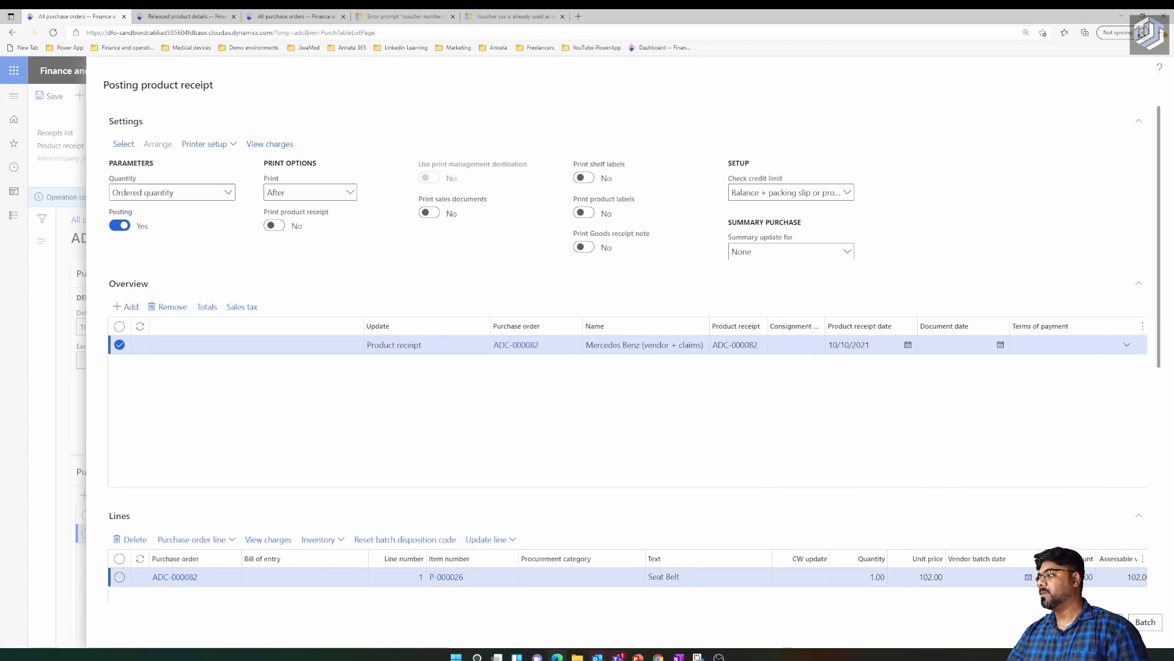
pyautogui.press('Return')
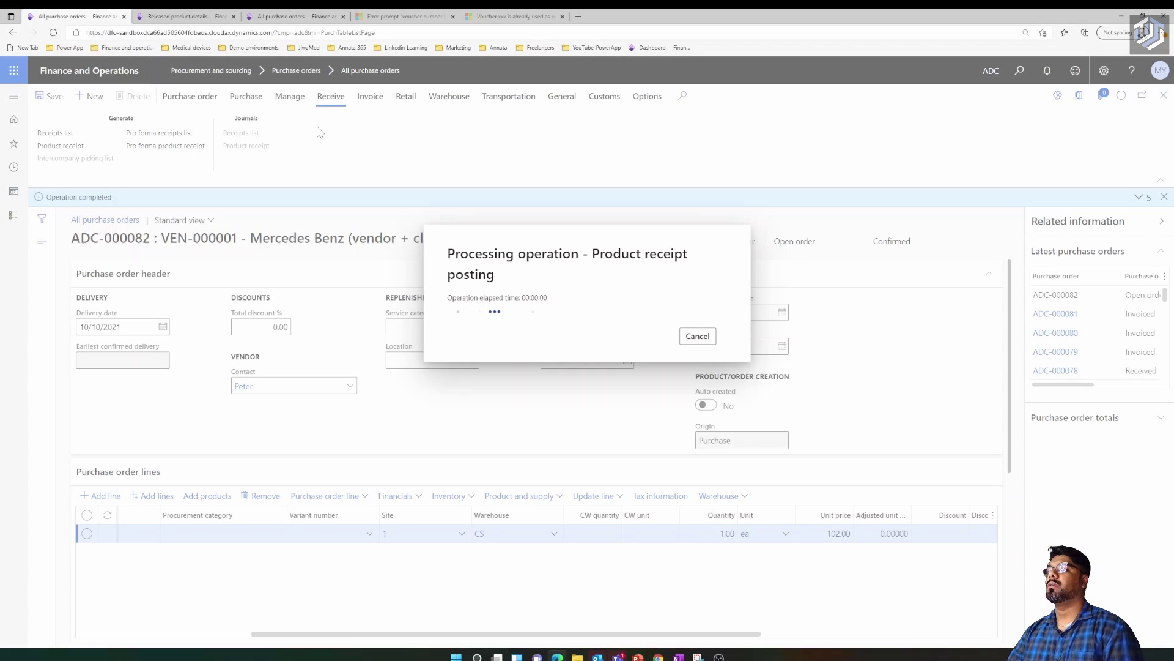
# Step: Post the new order's vendor invoice, using its purchase order number as the invoice number
pyautogui.click(370, 96)
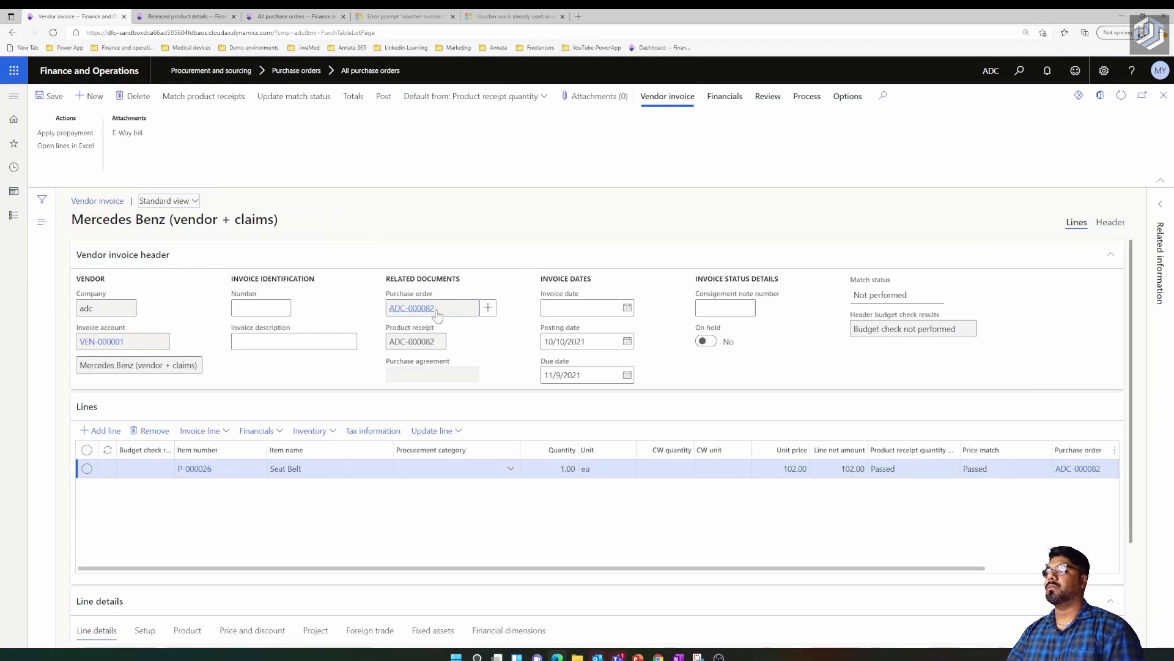
pyautogui.click(269, 307)
pyautogui.hotkey('ctrl', 'v')
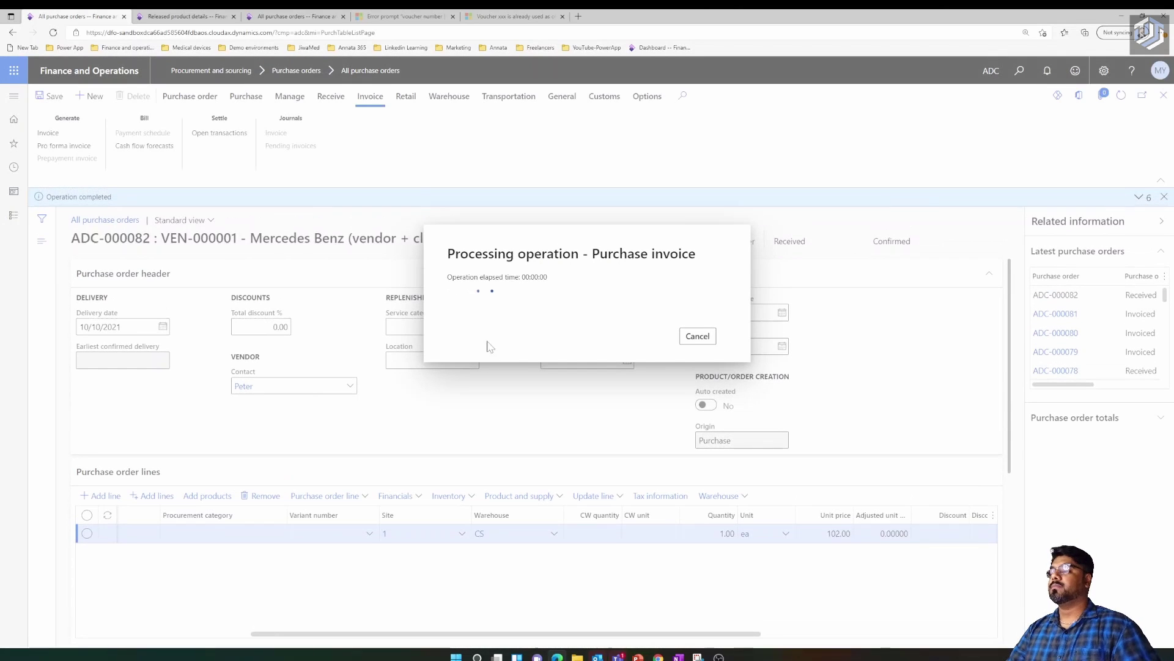
# Step: Review the Seat Belt's base purchase price and sales price on its released product record
pyautogui.click(204, 17)
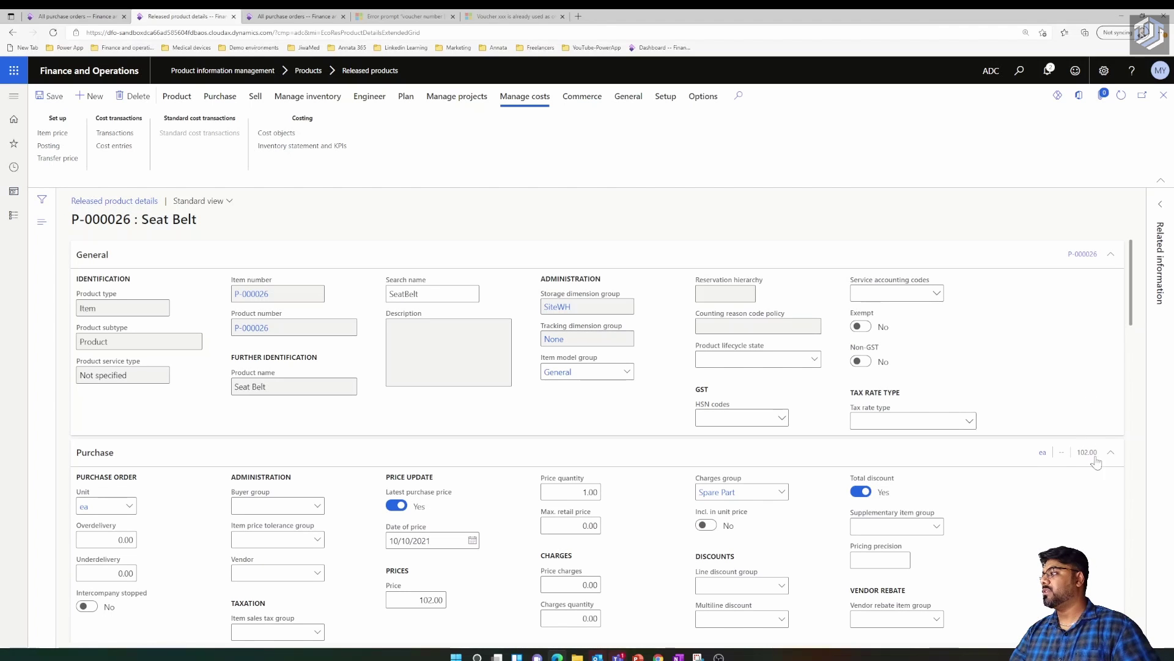
pyautogui.scroll(-4, 1034, 471)
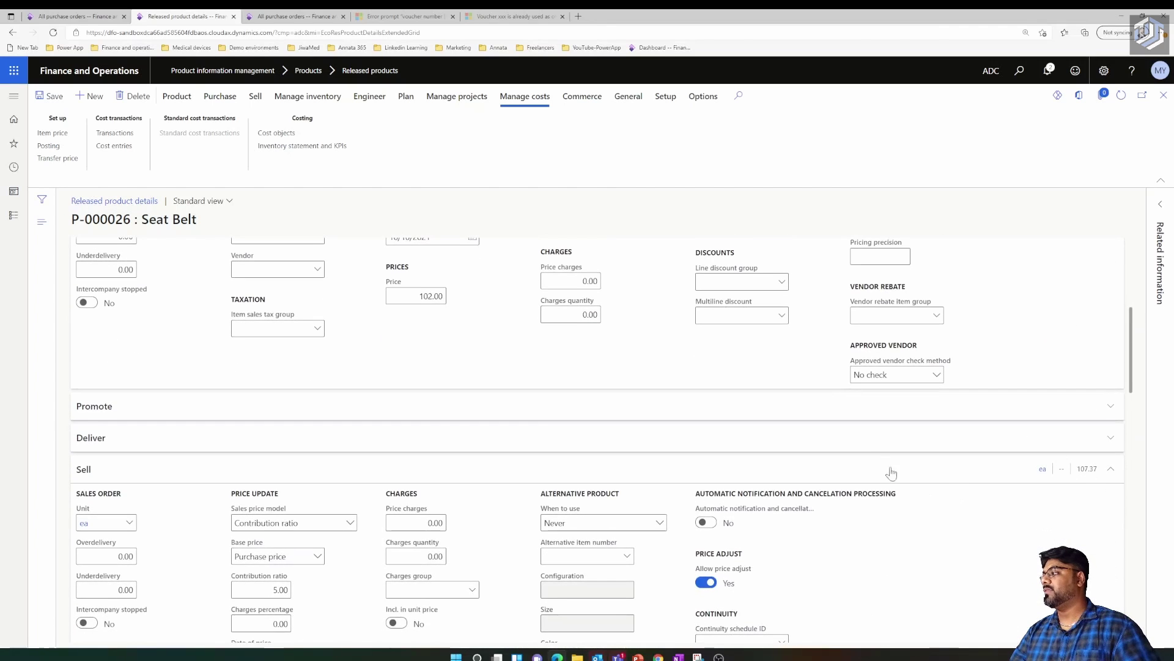
pyautogui.scroll(6, 891, 474)
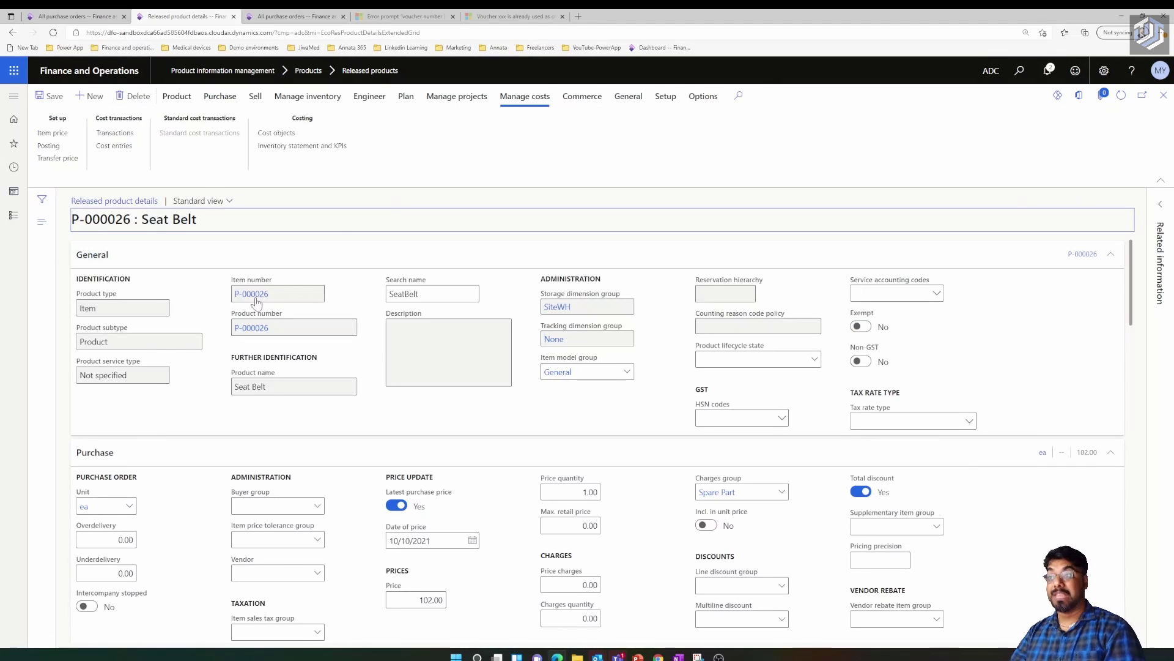
# Step: Open the Inventory and warehouse management parameters from the Inventory management setup
pyautogui.click(292, 15)
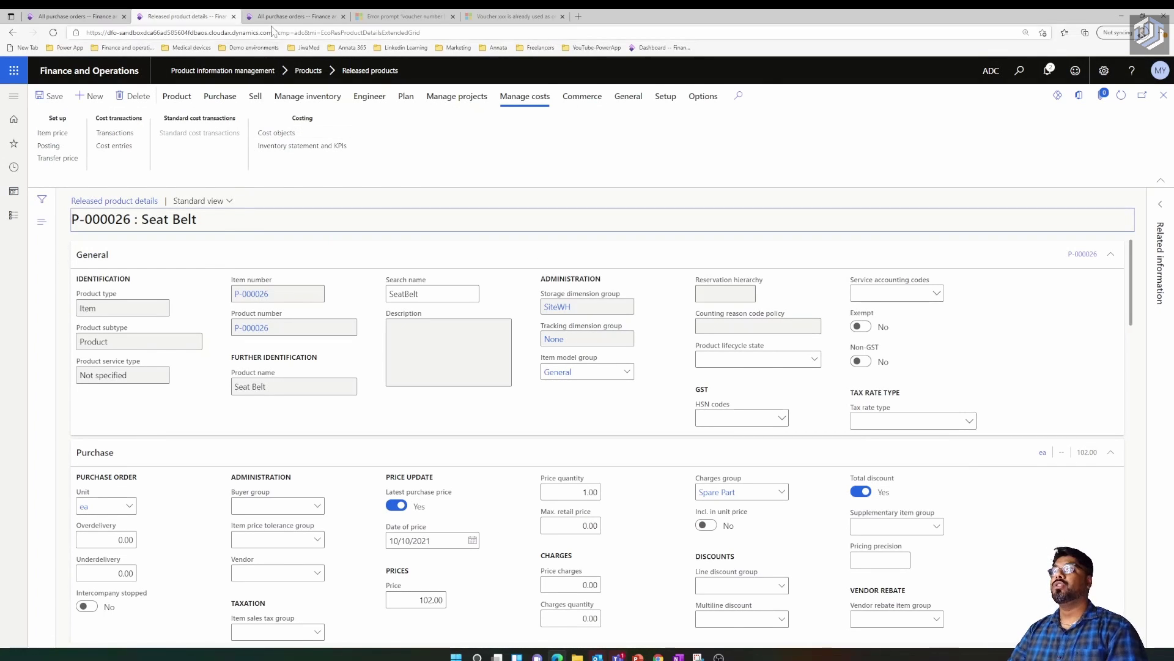
pyautogui.click(14, 98)
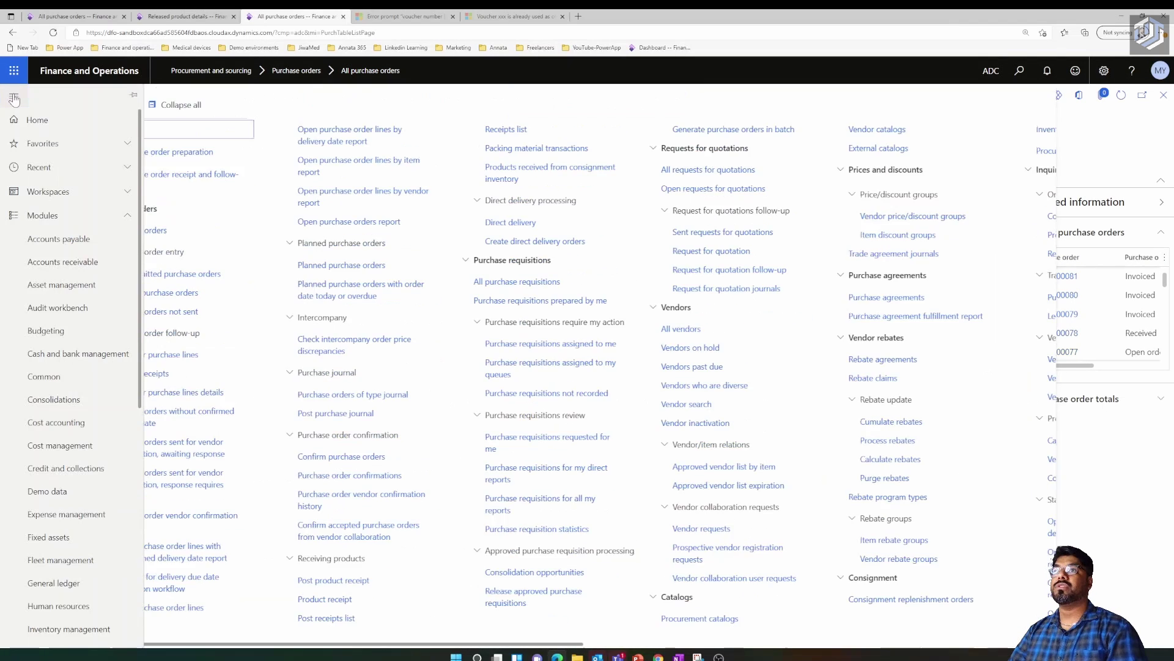
pyautogui.click(711, 344)
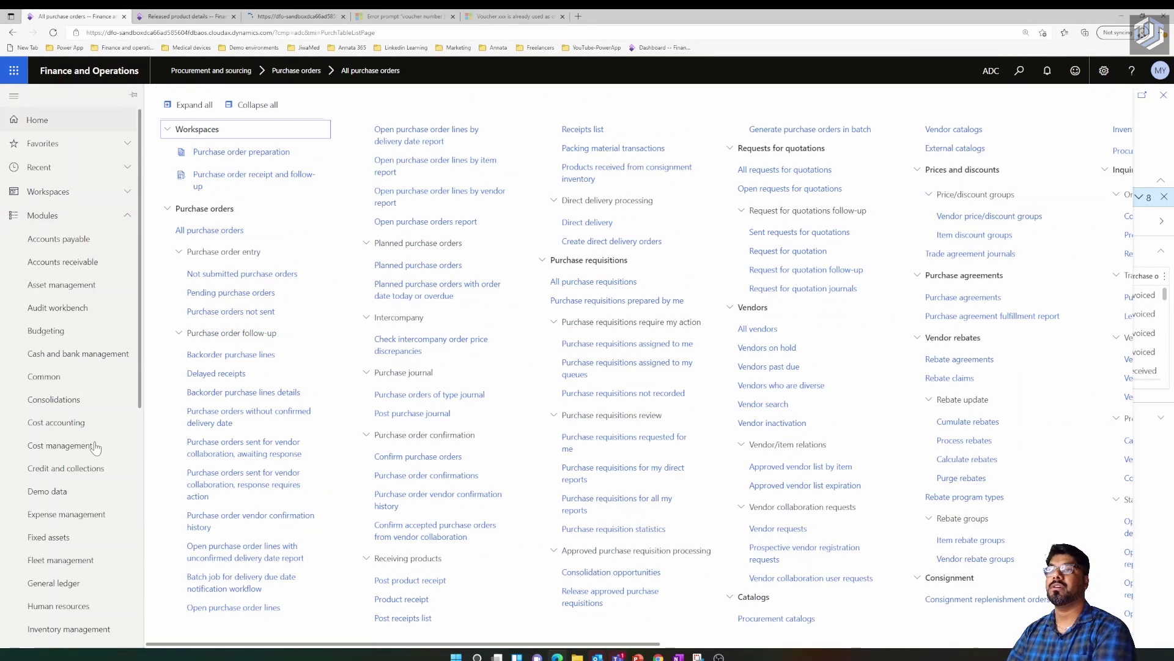
pyautogui.scroll(-5, 86, 428)
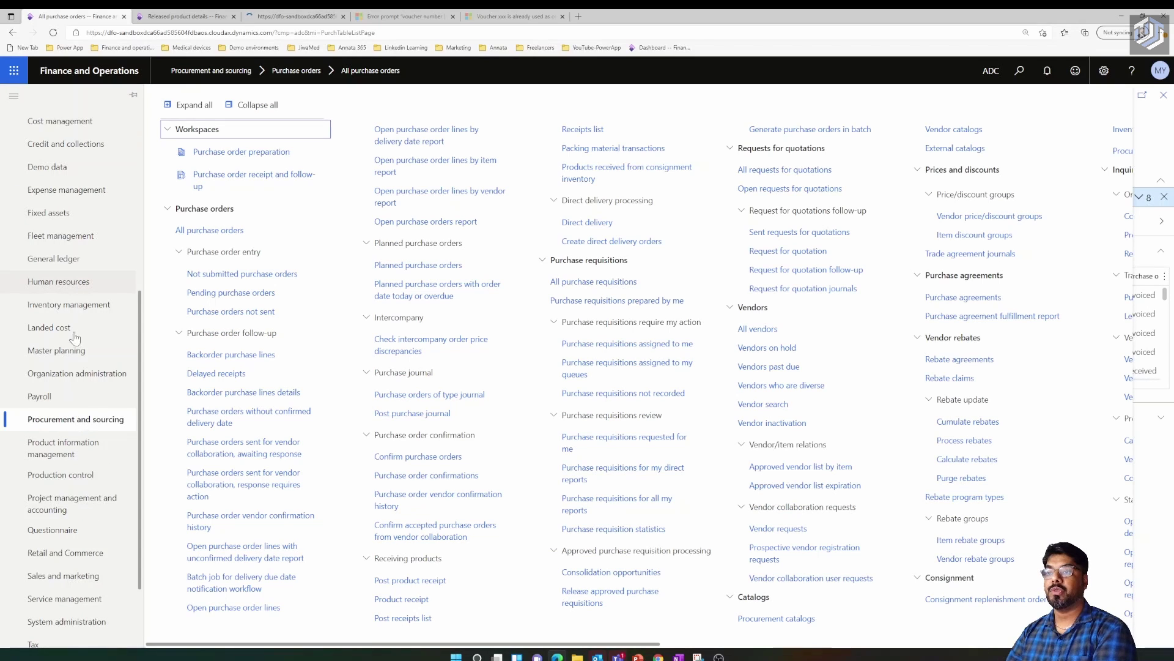
pyautogui.click(75, 309)
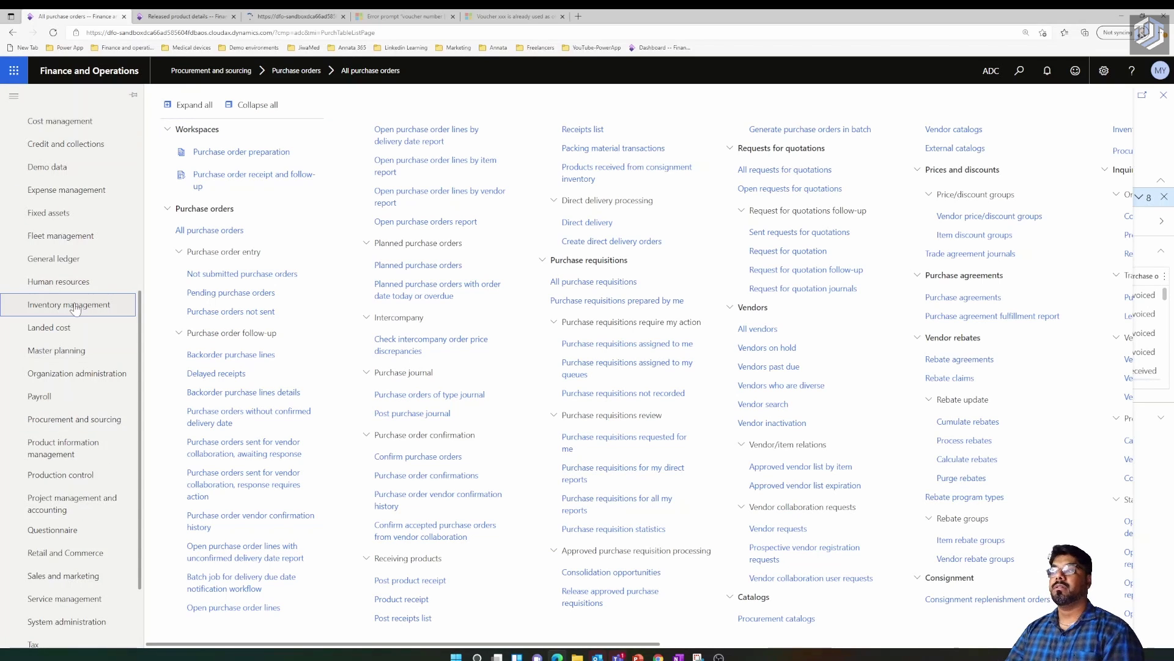
pyautogui.click(76, 310)
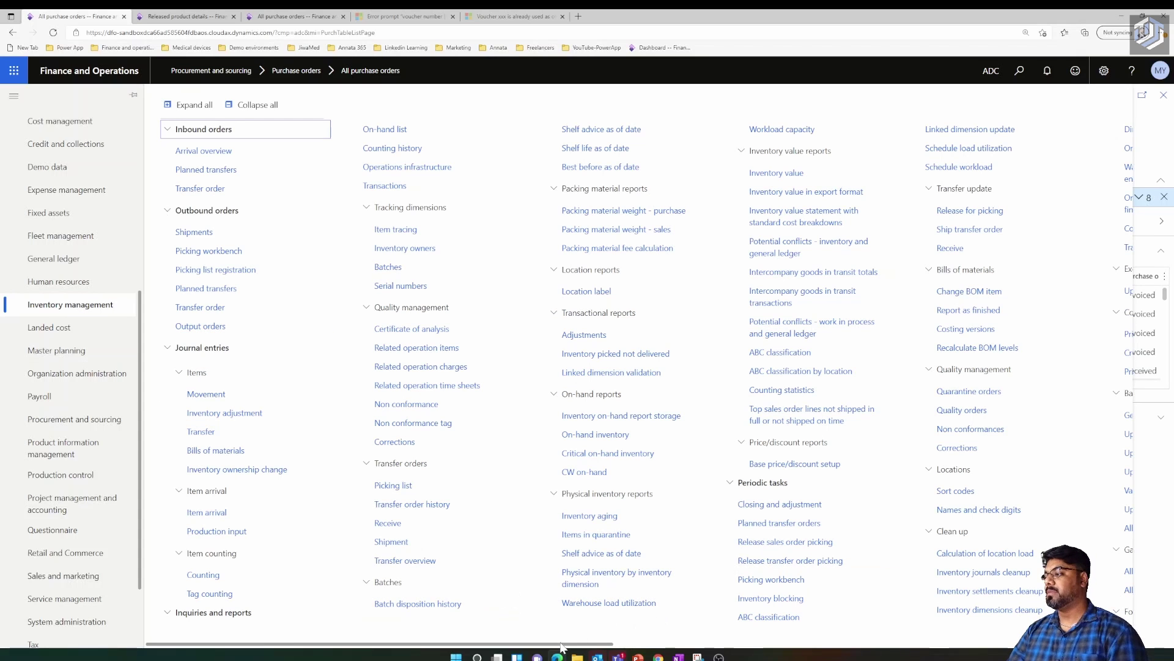
pyautogui.hscroll(5, 772, 649)
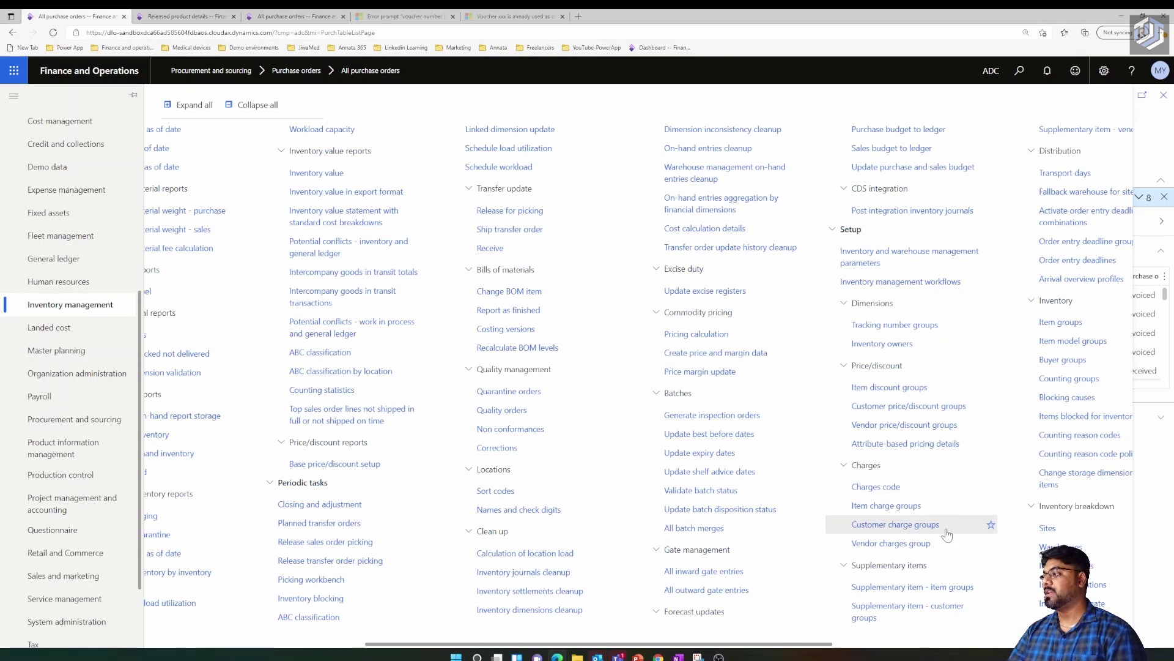
pyautogui.click(873, 259)
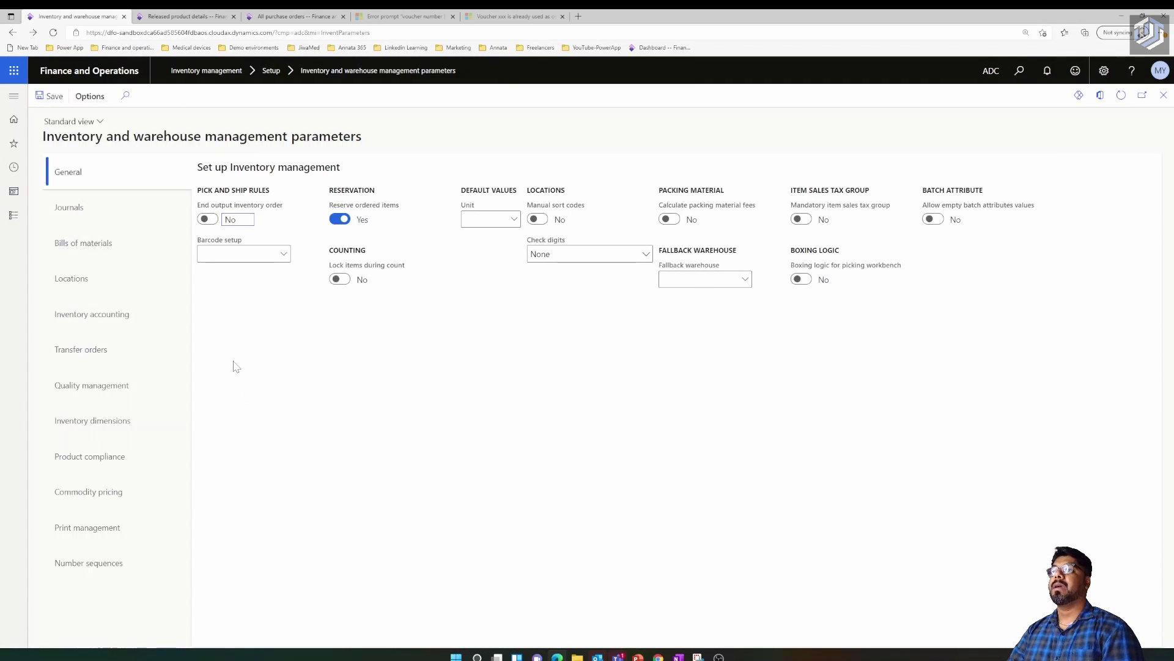
# Step: Enable Last price history in the inventory accounting parameters
pyautogui.click(120, 318)
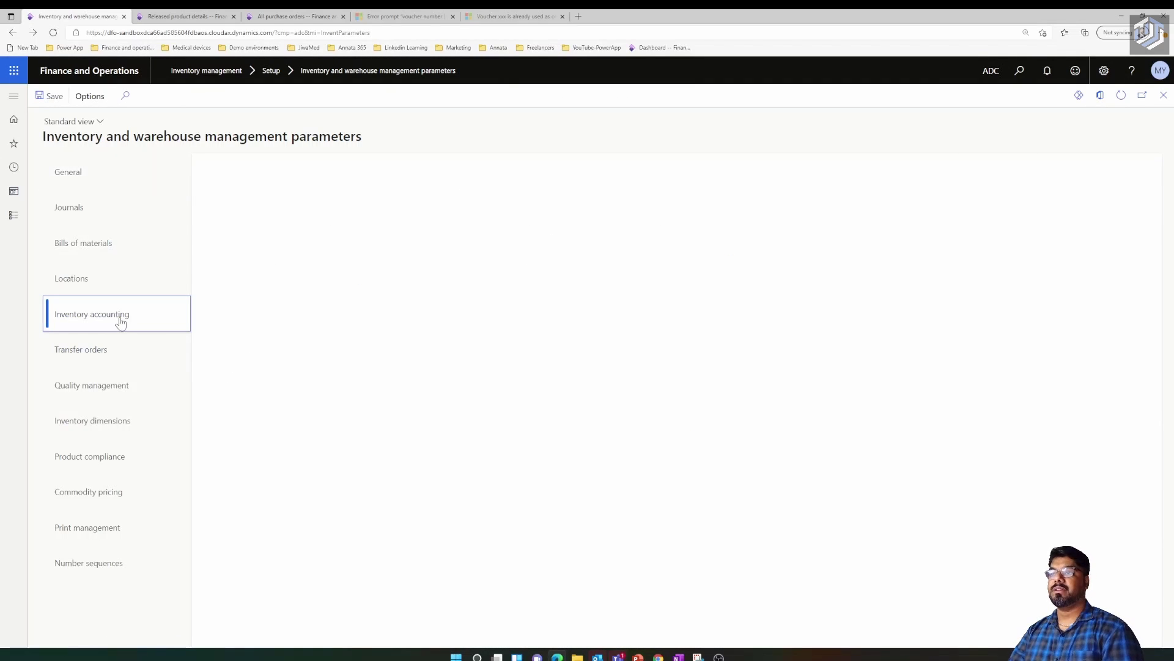
pyautogui.click(340, 312)
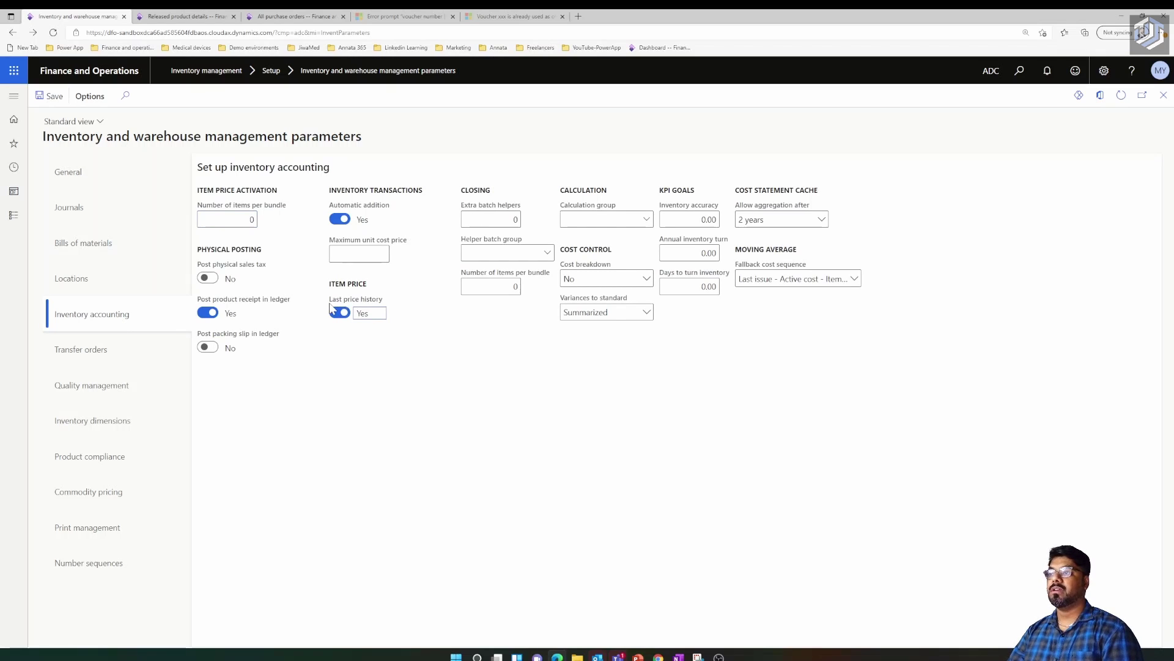
pyautogui.moveTo(346, 308)
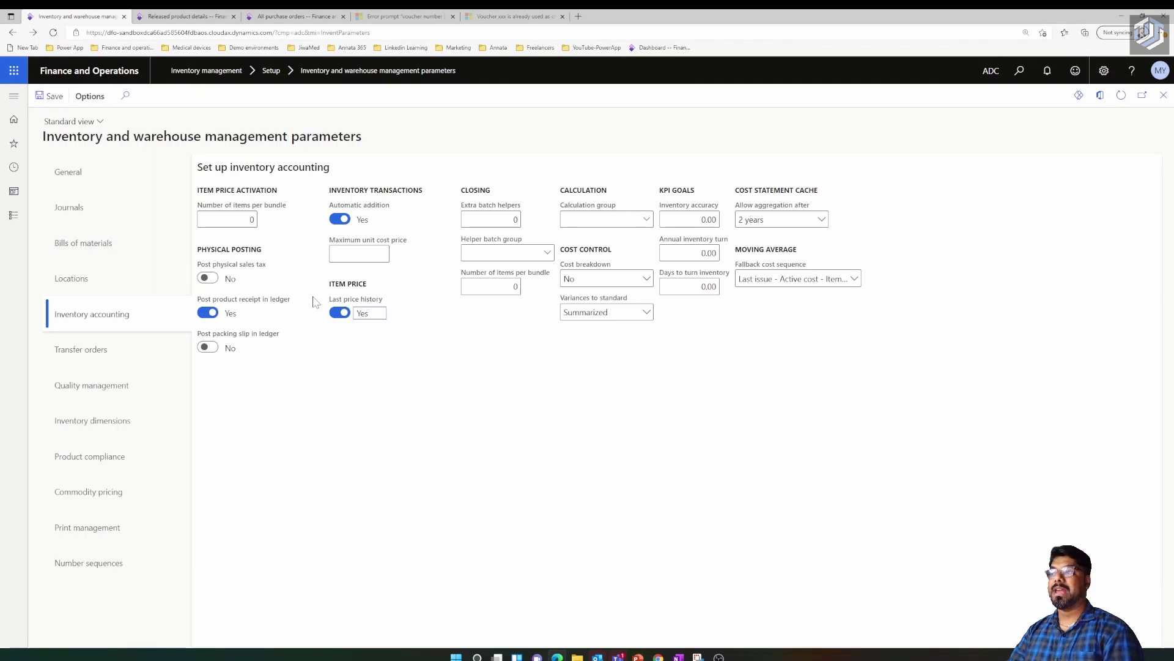
# Step: Create another purchase order for vendor VEN-000001 with site 1 and warehouse CS
pyautogui.click(181, 18)
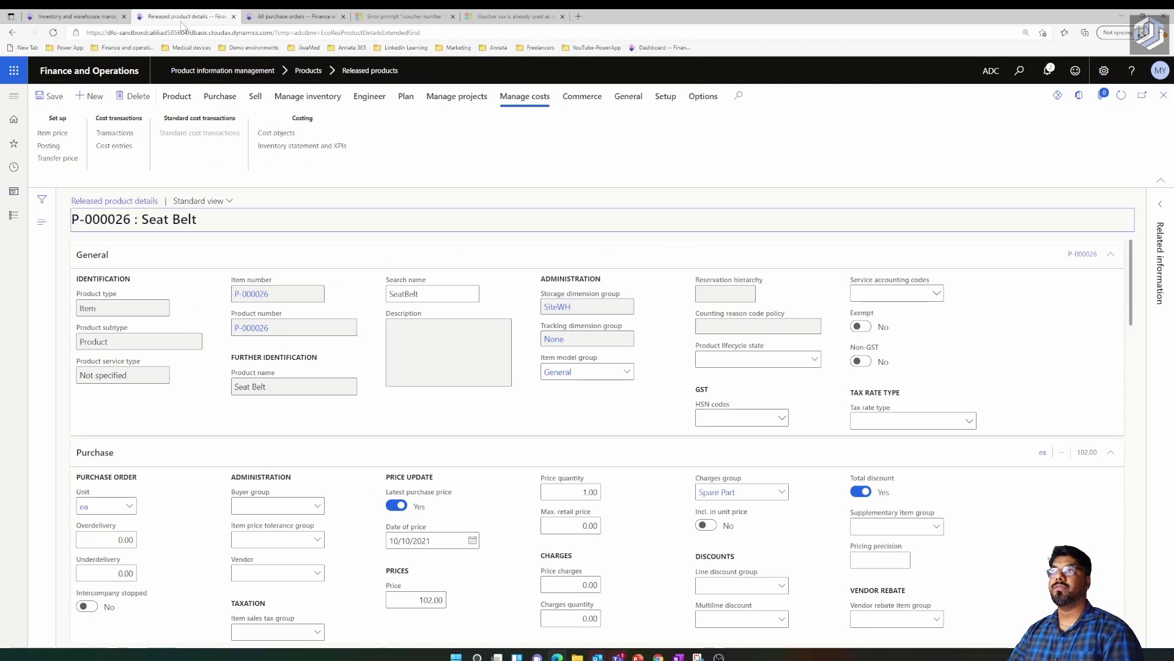
pyautogui.click(292, 16)
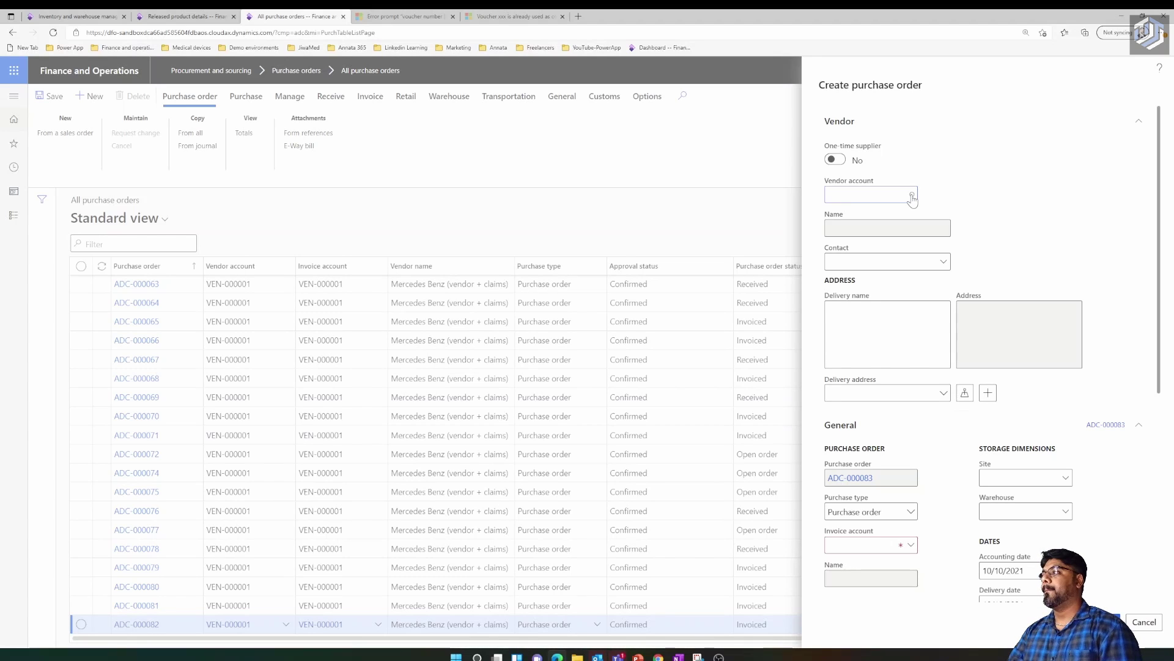
pyautogui.click(911, 195)
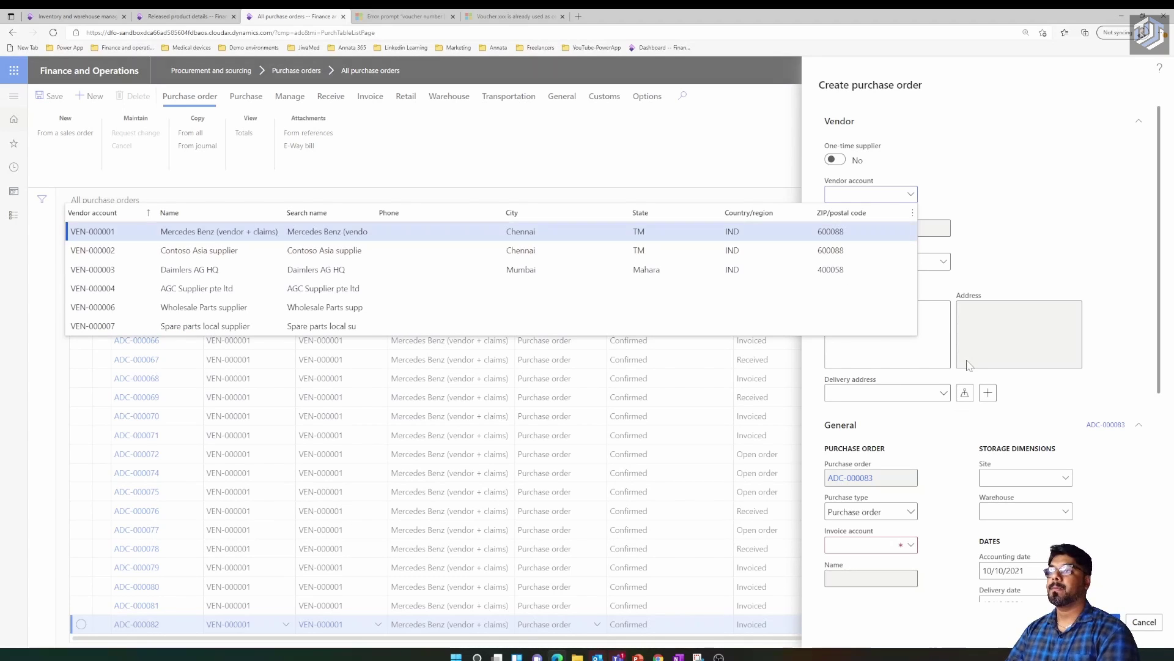
pyautogui.press('Return')
pyautogui.scroll(-3, 968, 365)
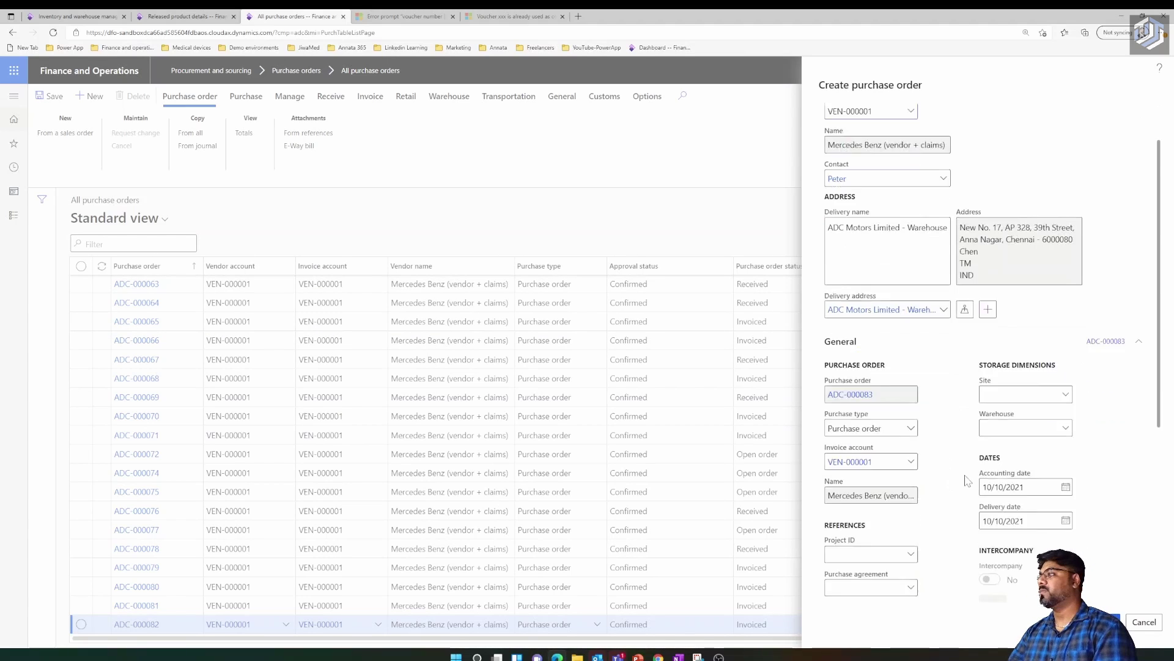
pyautogui.click(1068, 365)
pyautogui.click(1066, 363)
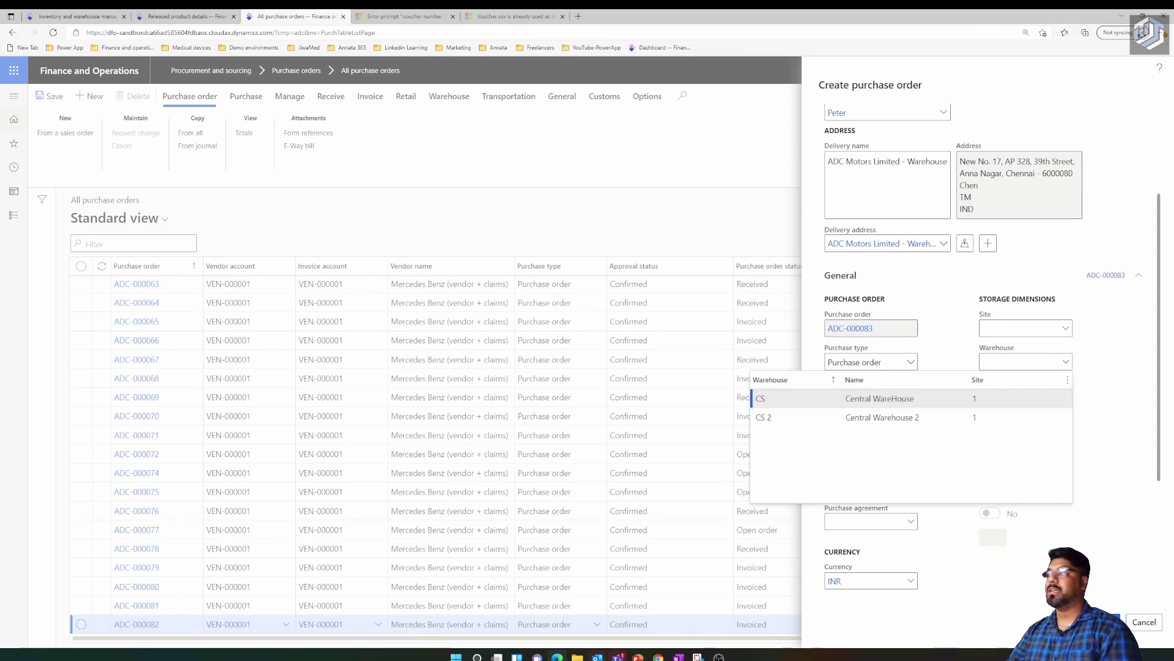
pyautogui.press('Return')
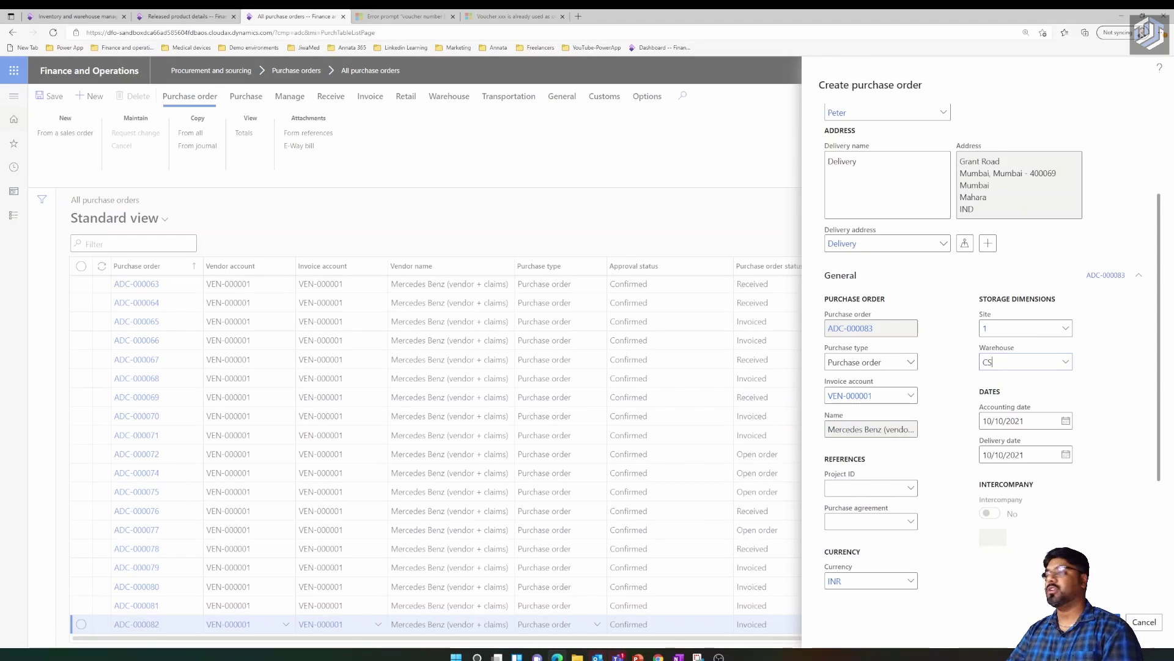
pyautogui.scroll(-3, 1077, 432)
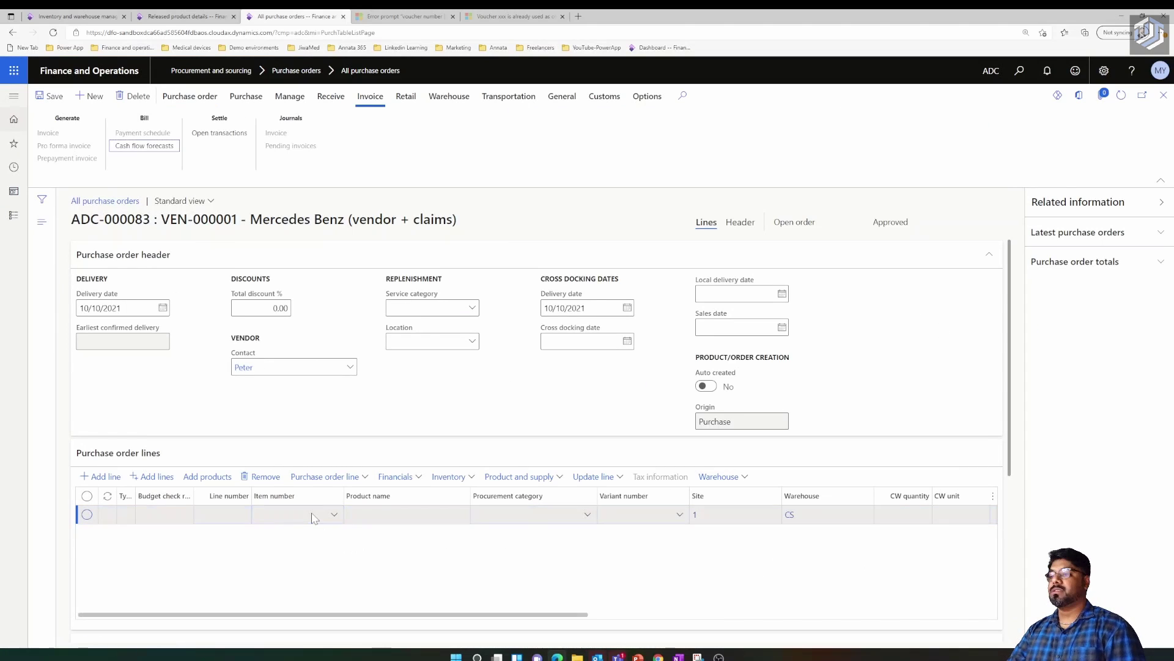
pyautogui.click(309, 517)
pyautogui.write('ADC-000082')
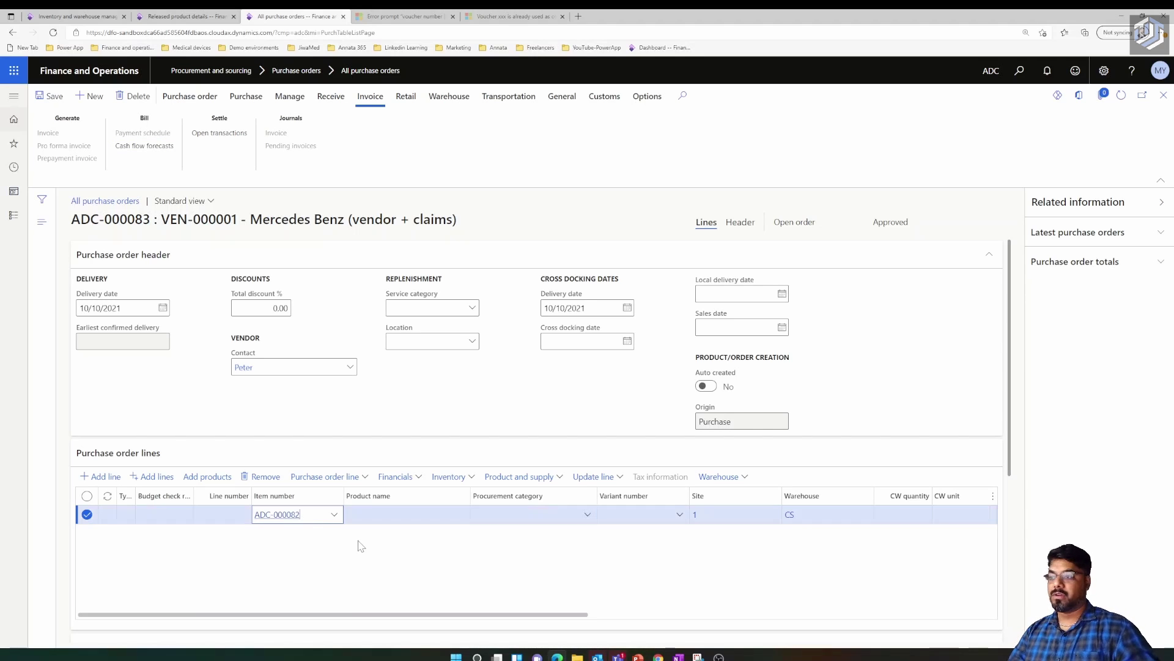
pyautogui.press('BackSpace')
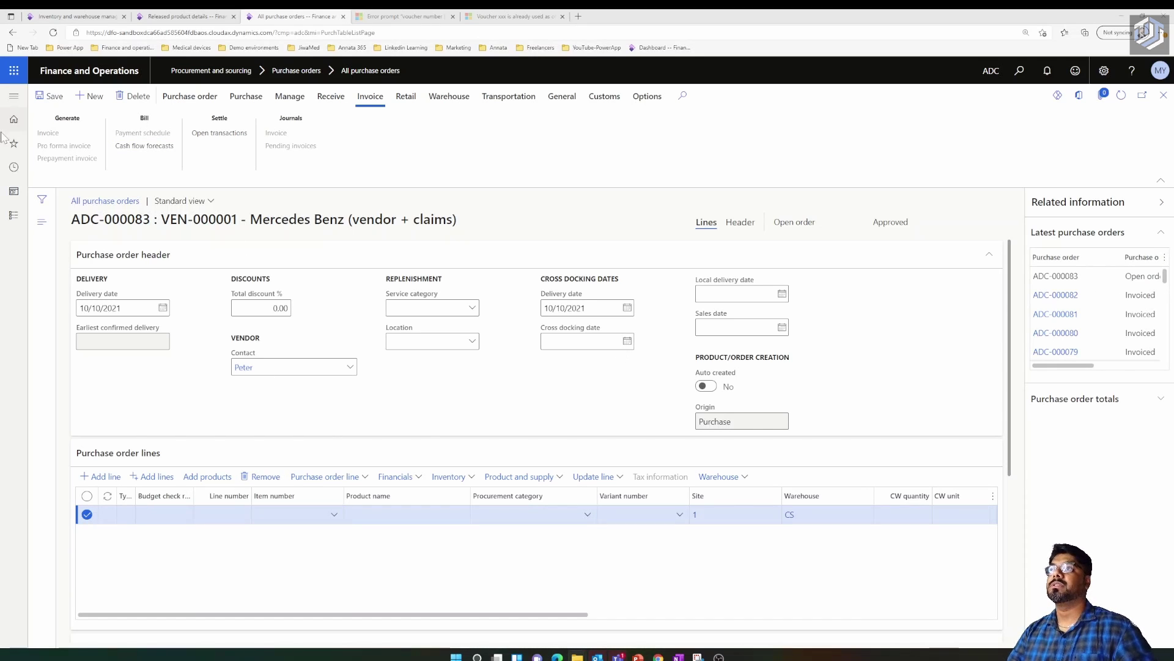
# Step: Copy item number P-000026 from the Seat Belt's released product record into the first line of purchase order ADC-000083
pyautogui.click(180, 16)
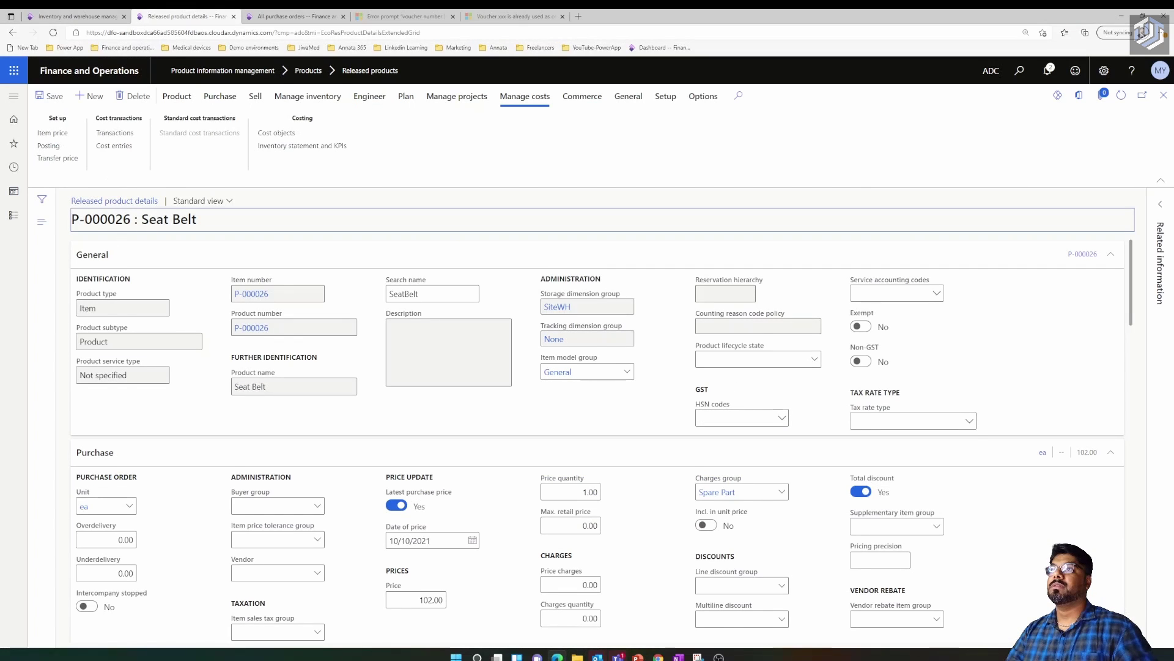
pyautogui.moveTo(196, 219); pyautogui.dragTo(142, 219)
pyautogui.moveTo(71, 219); pyautogui.dragTo(130, 219)
pyautogui.hotkey('ctrl', 'c')
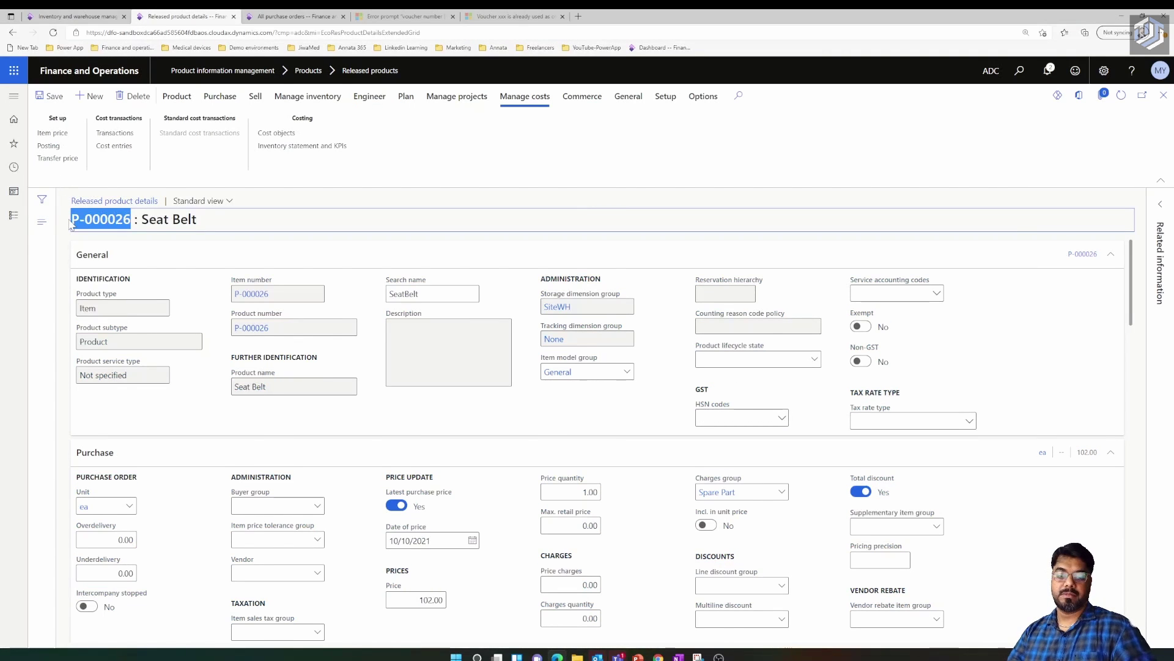
pyautogui.click(287, 16)
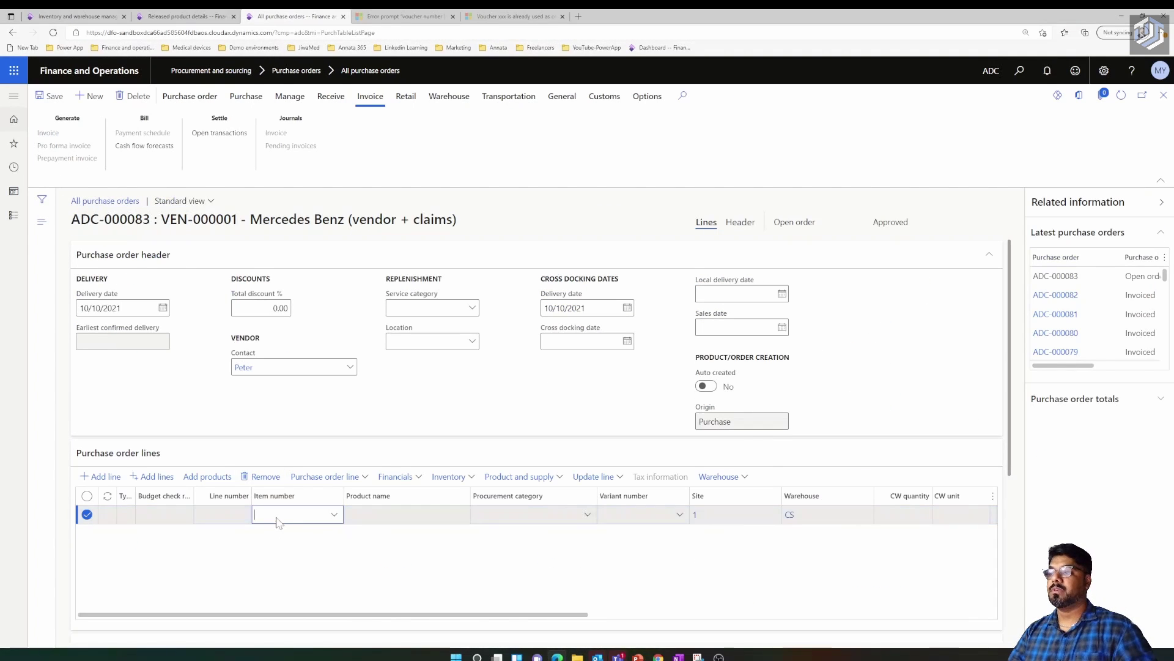
pyautogui.hotkey('ctrl', 'v')
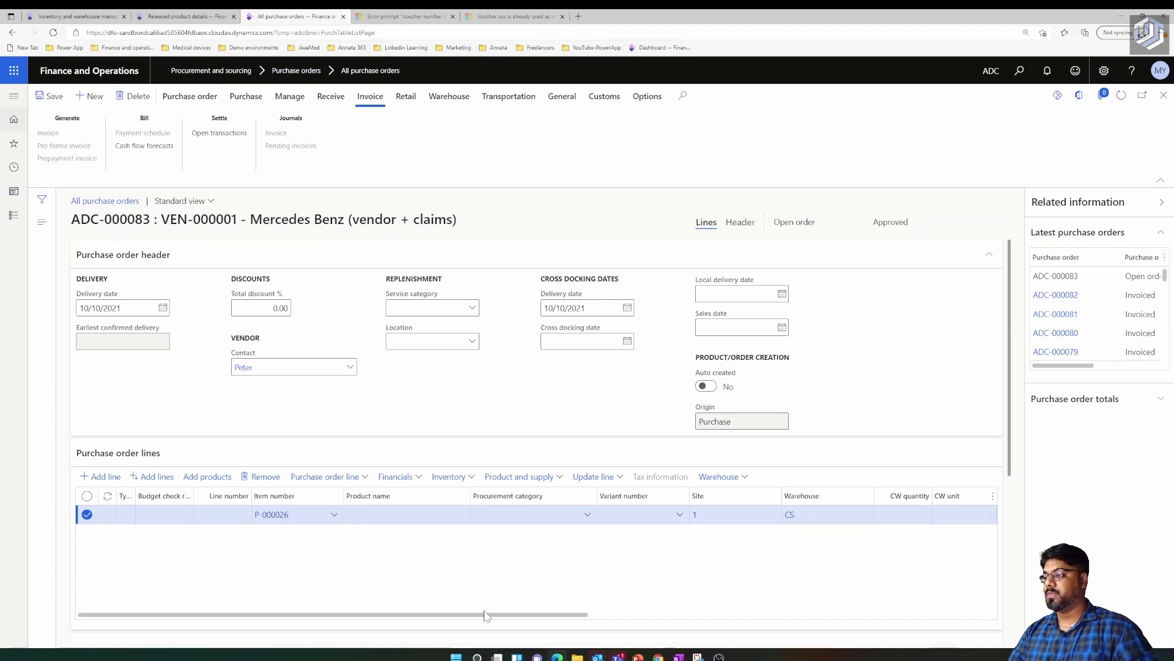
# Step: Set the Seat Belt line's unit price to 103.00 on purchase order ADC-000083
pyautogui.moveTo(487, 619); pyautogui.dragTo(730, 623)
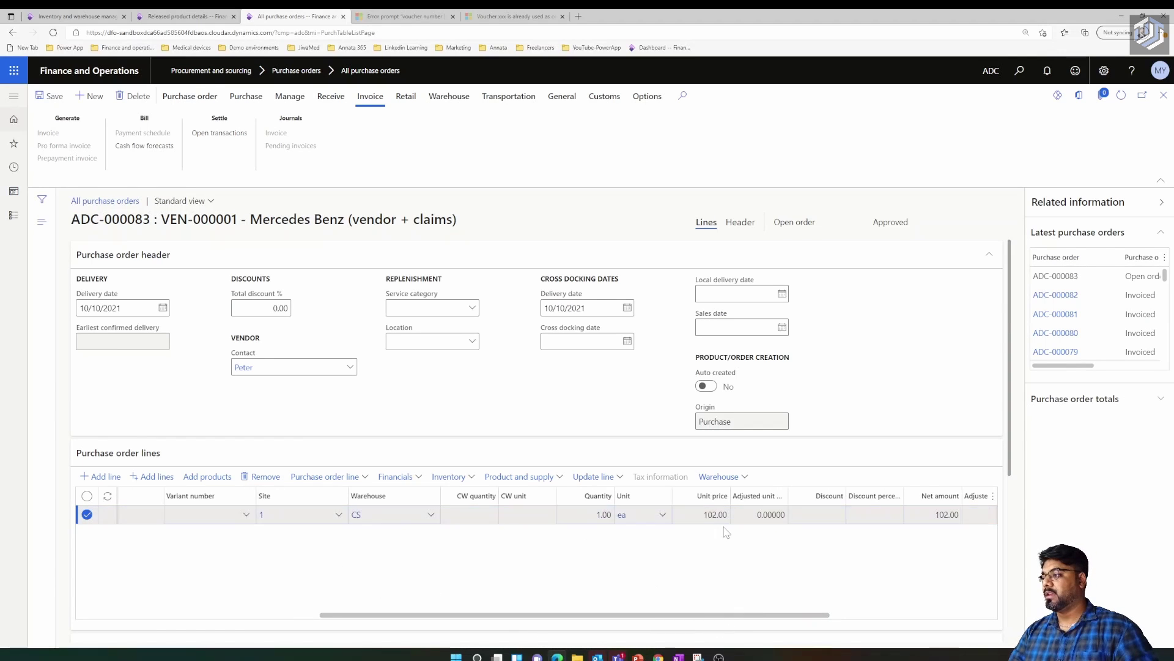
pyautogui.click(738, 594)
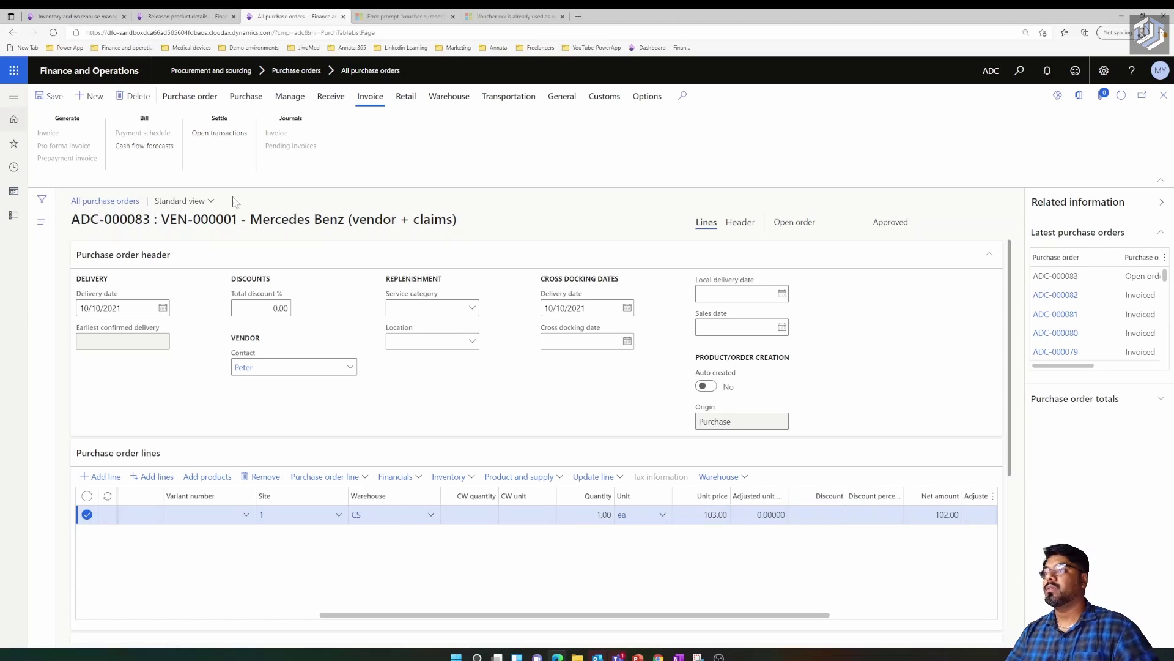
# Step: Confirm purchase order ADC-000083 and post its product receipt with P-000026 as the product receipt number
pyautogui.click(244, 97)
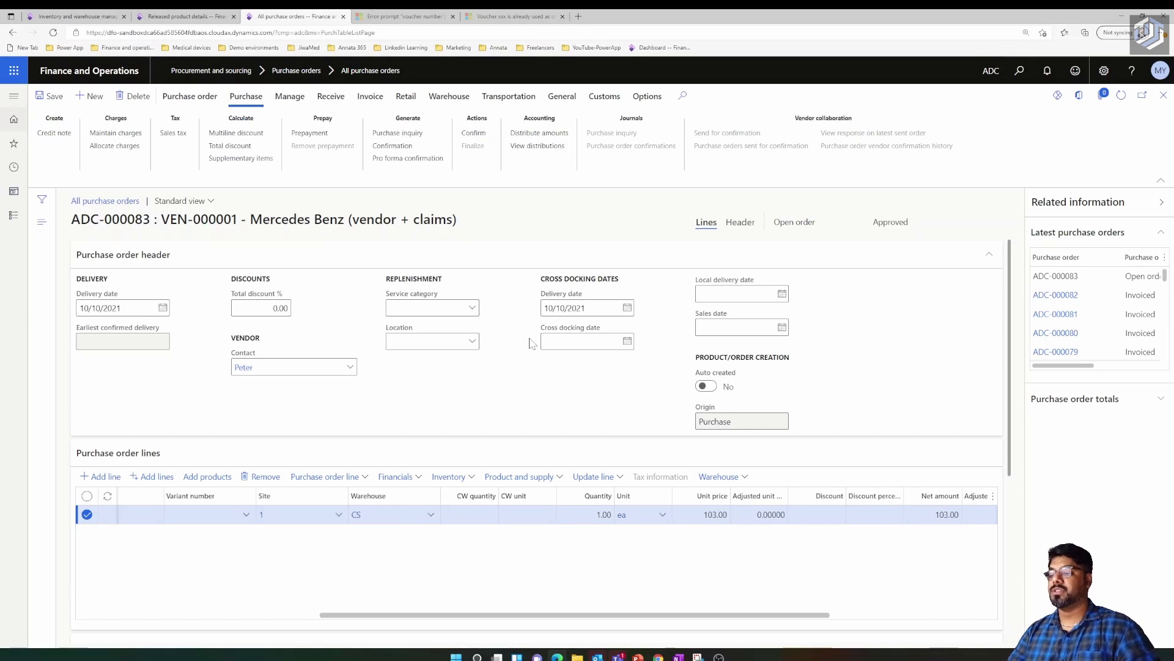
pyautogui.click(473, 133)
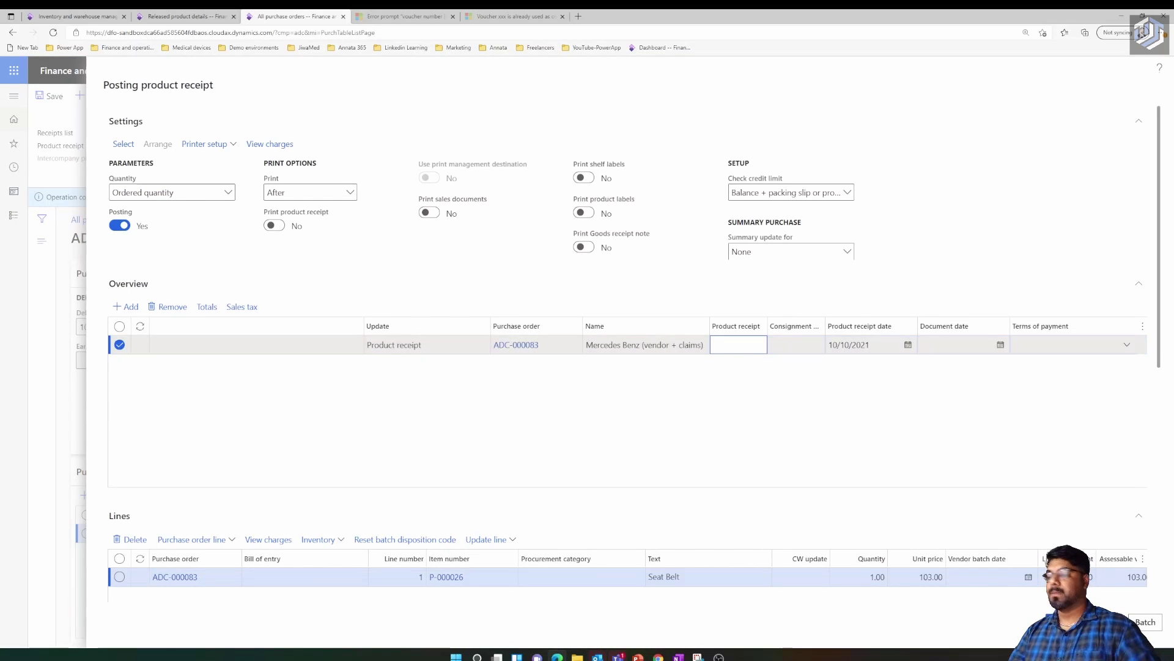
pyautogui.moveTo(1155, 358); pyautogui.dragTo(1155, 491)
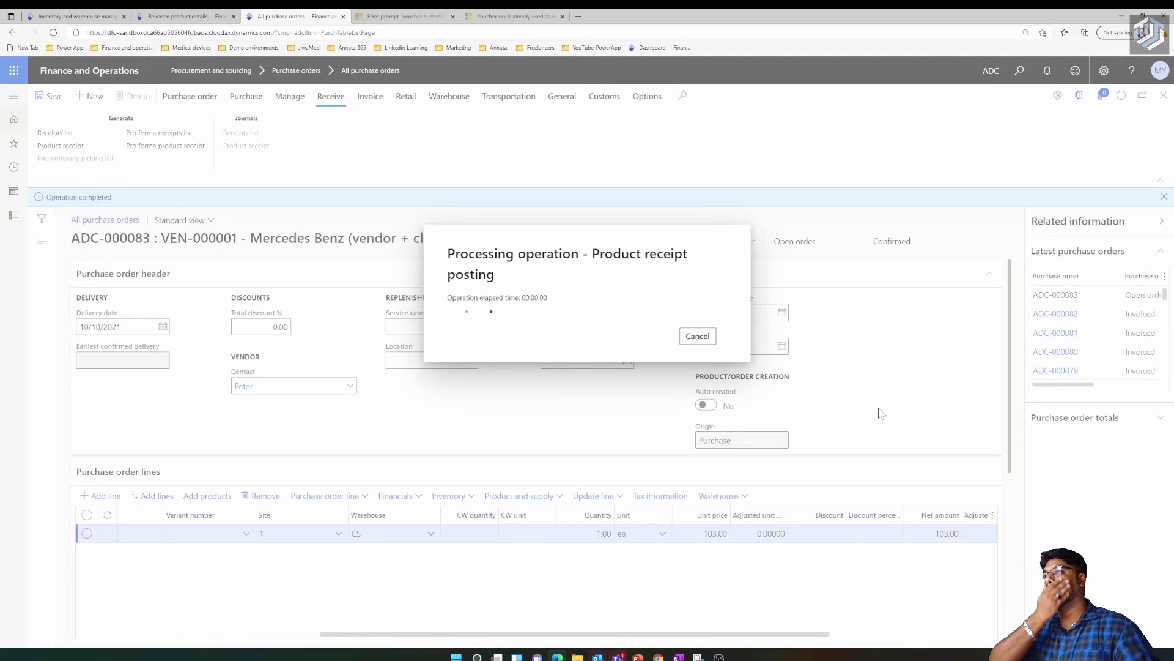
# Step: Post the vendor invoice for purchase order ADC-000083 with P-000026 as the invoice number, updating its match status first
pyautogui.click(370, 96)
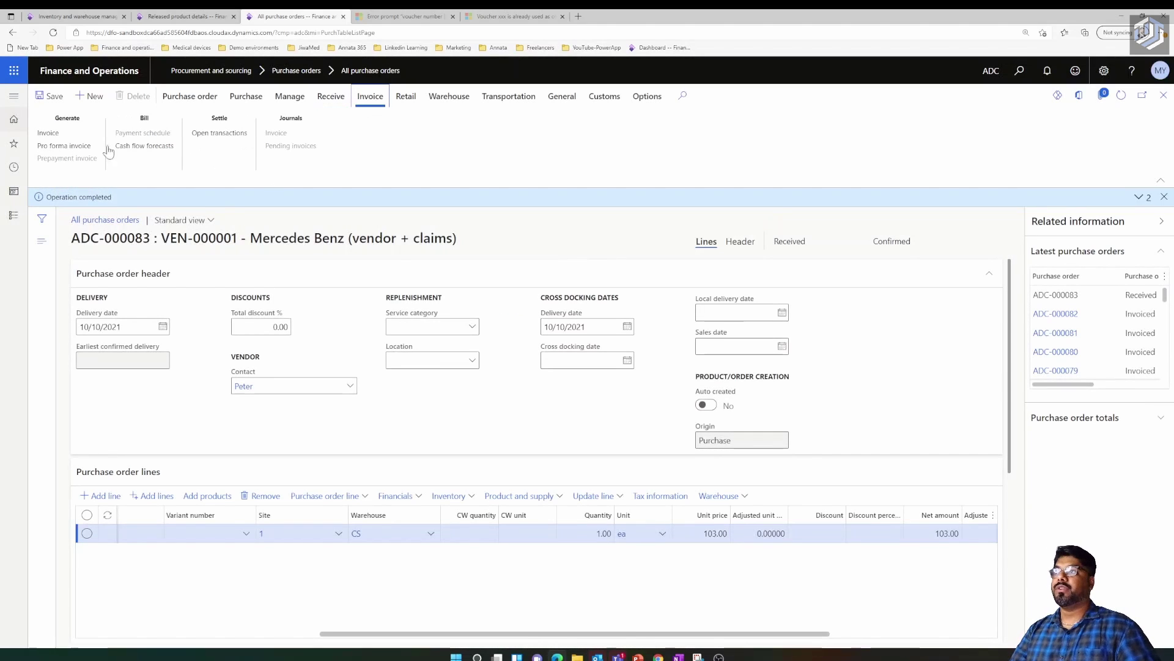
pyautogui.click(63, 145)
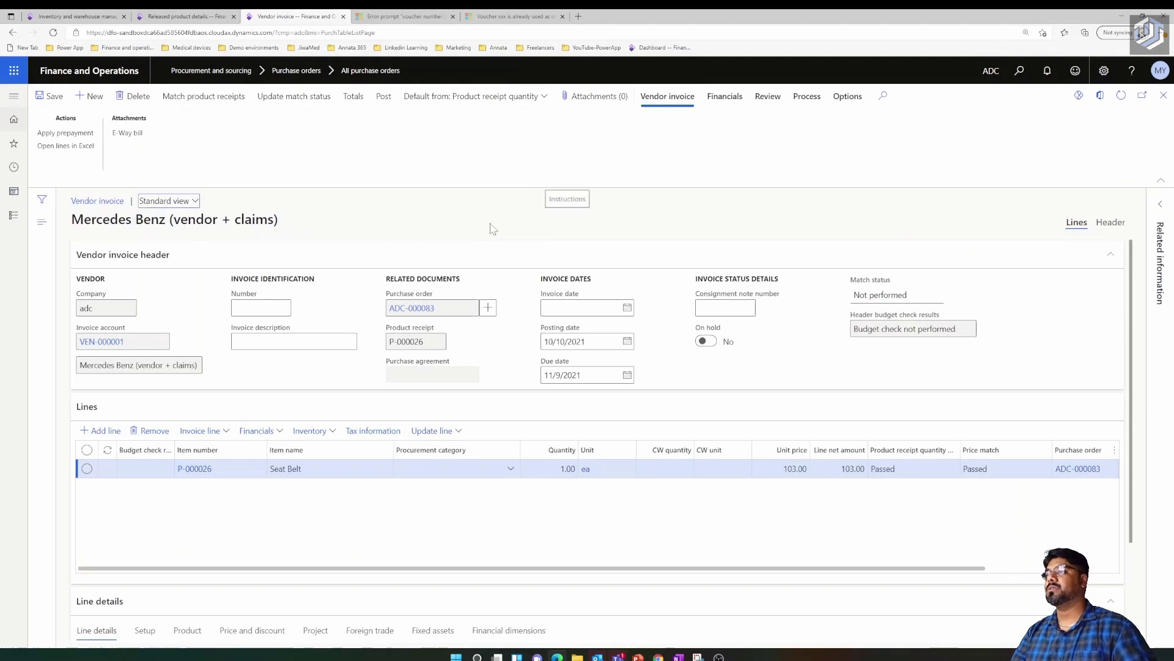
pyautogui.click(282, 307)
pyautogui.hotkey('ctrl', 'v')
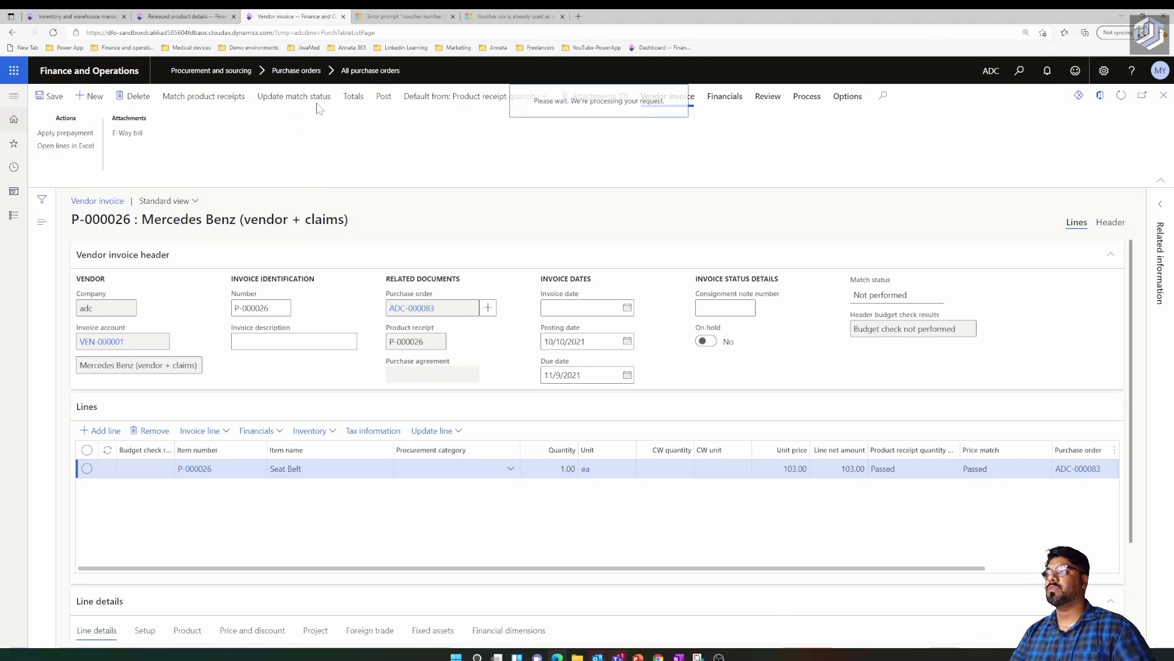
pyautogui.click(293, 102)
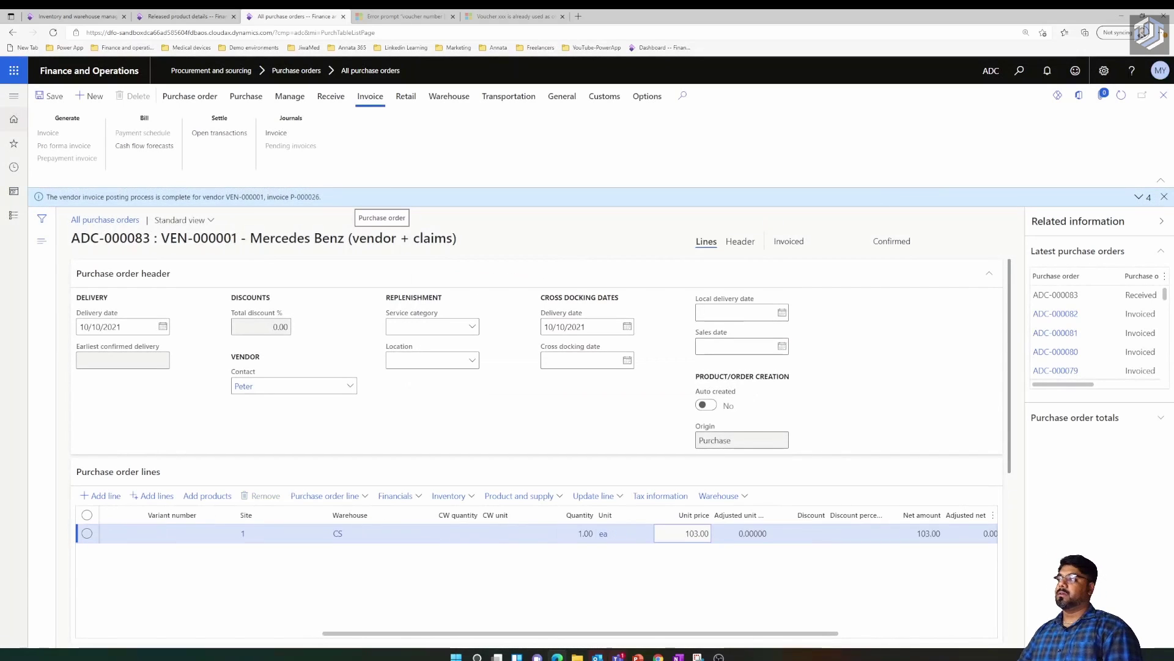
# Step: Check the purchase price and base sales price on the Seat Belt's released product record
pyautogui.click(196, 16)
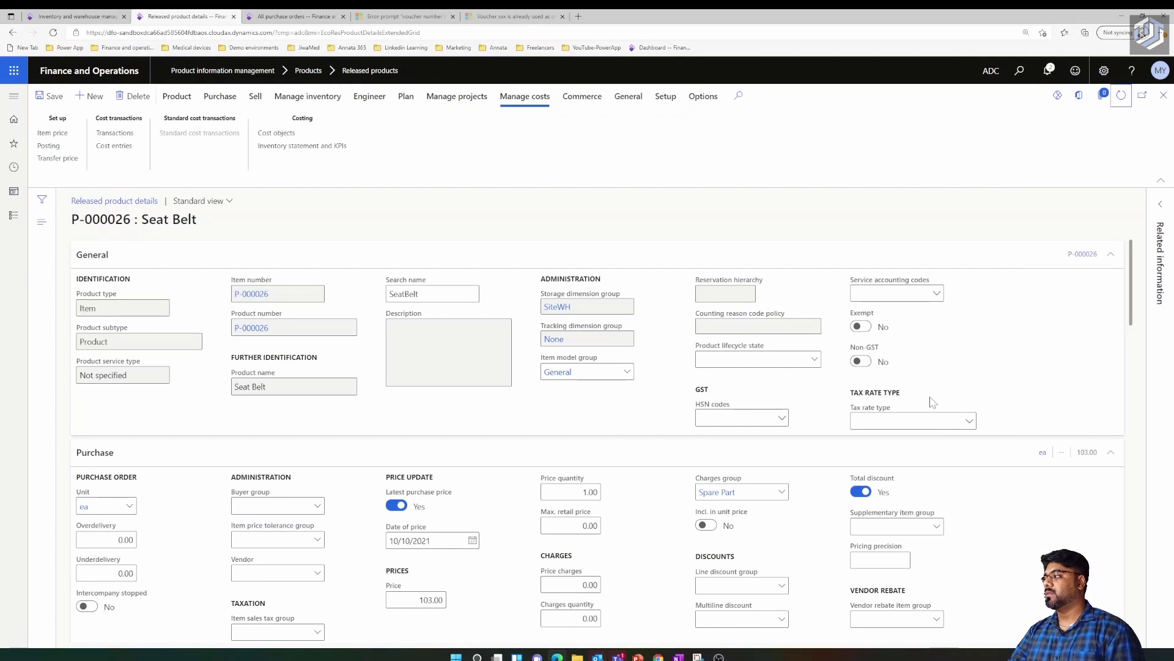
pyautogui.moveTo(1135, 324); pyautogui.dragTo(1158, 416)
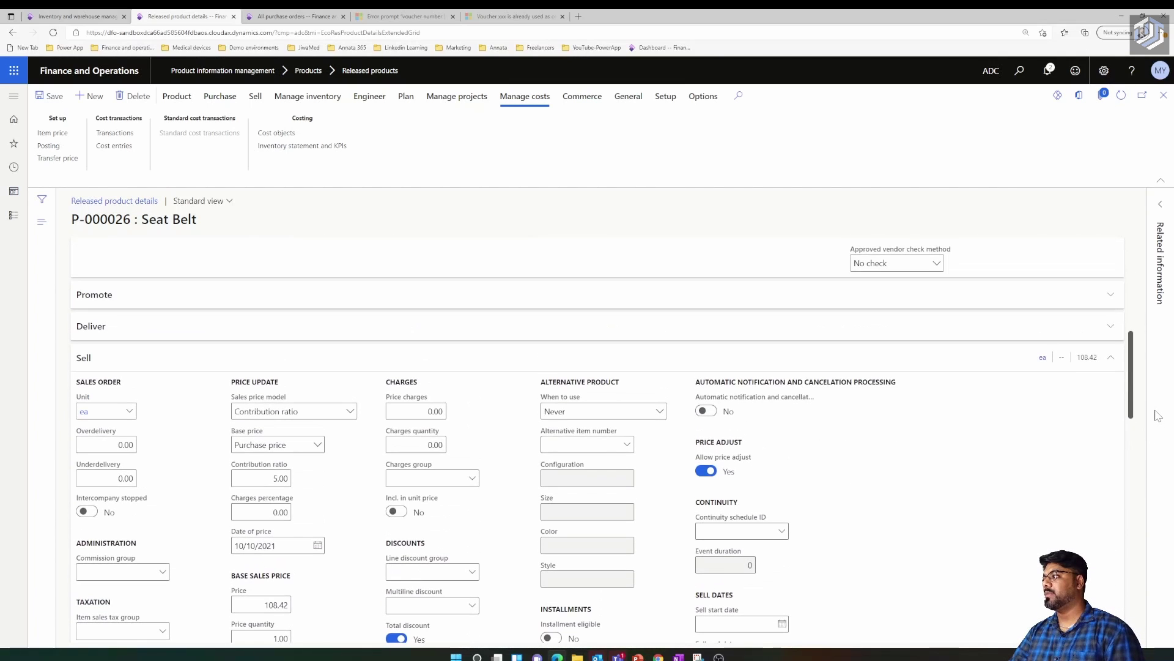
pyautogui.scroll(5, 1136, 408)
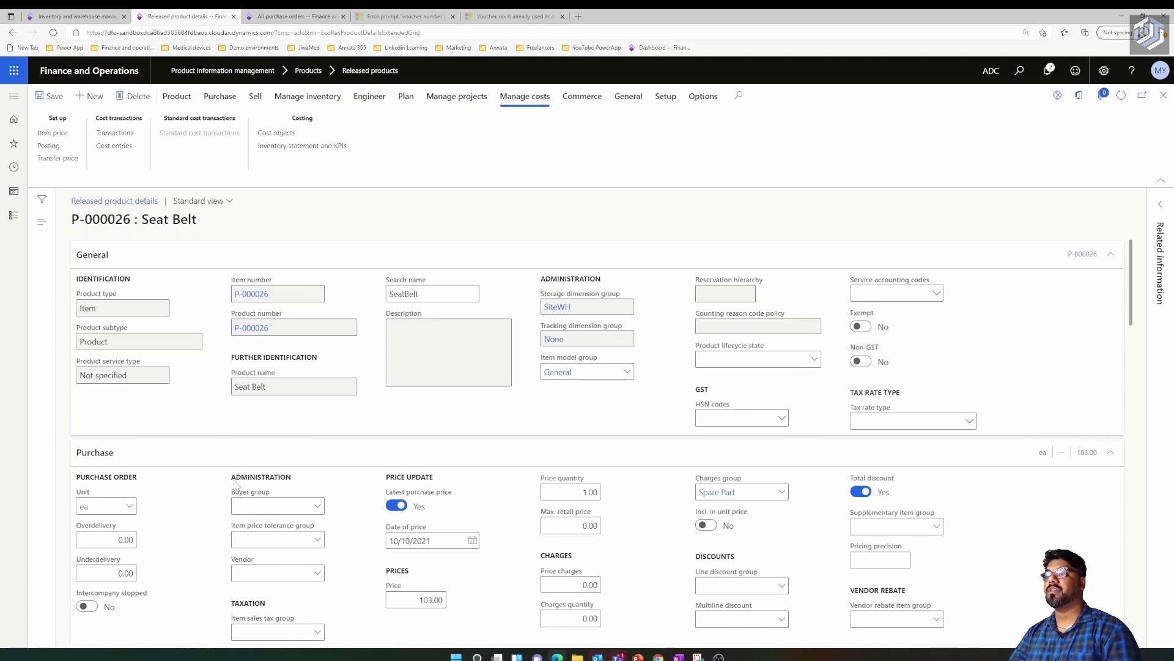
pyautogui.scroll(-5, 224, 438)
pyautogui.scroll(5, 259, 454)
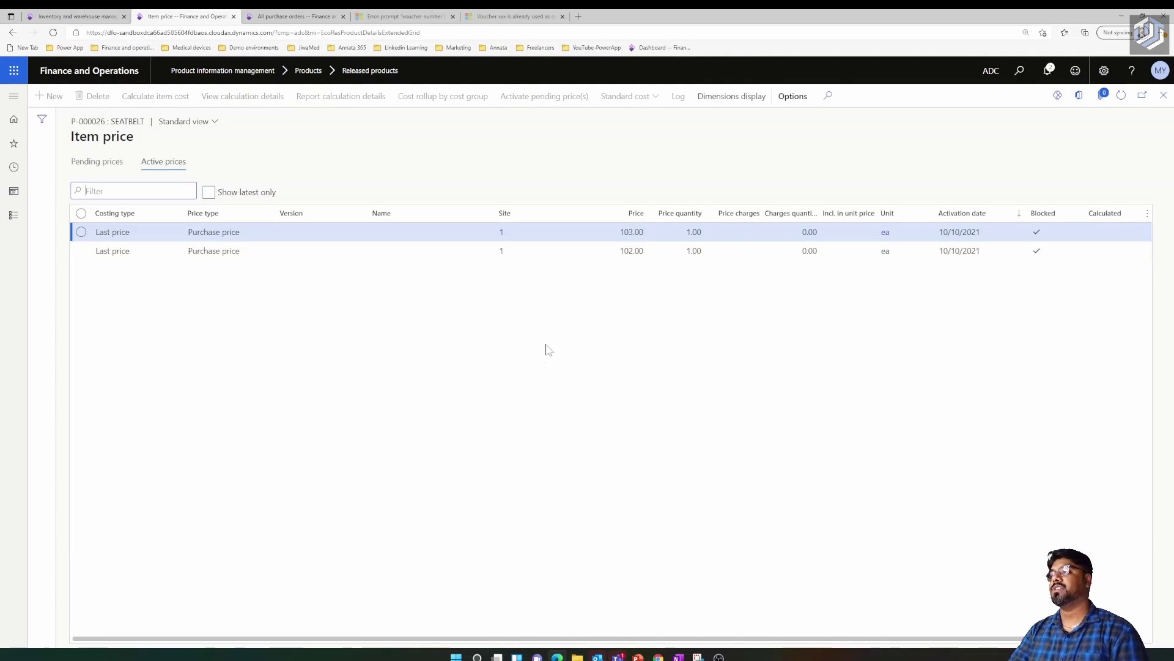
# Step: Examine the Seat Belt's active item prices and the Last price history setting in the inventory accounting parameters
pyautogui.click(532, 251)
pyautogui.press('Up')
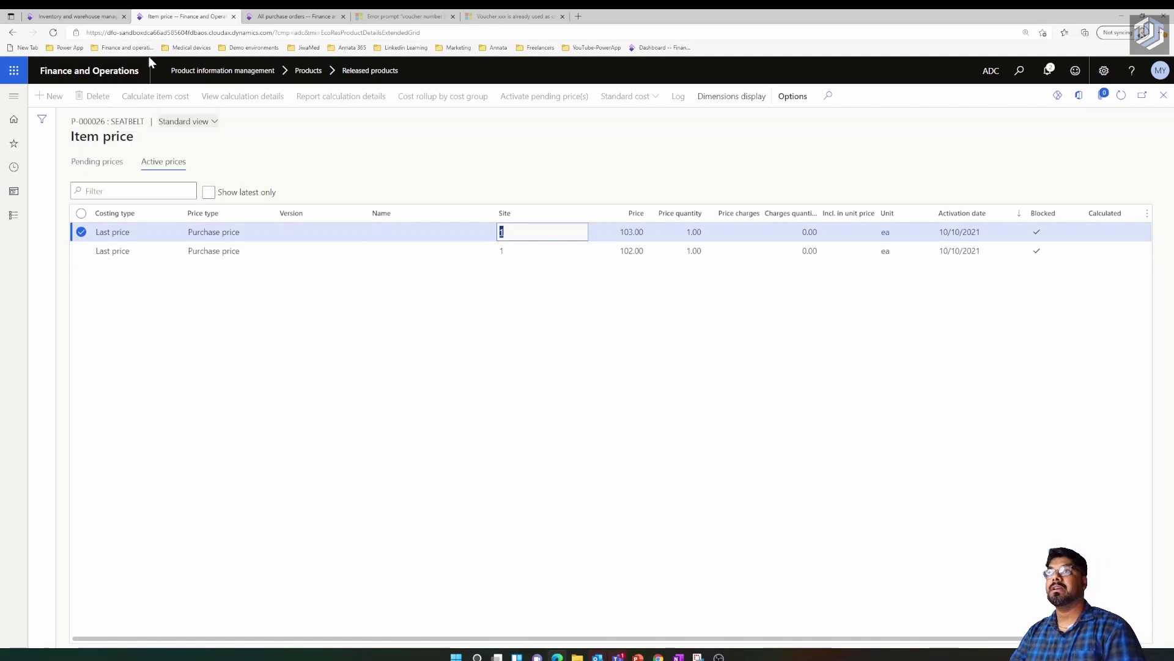
pyautogui.click(75, 16)
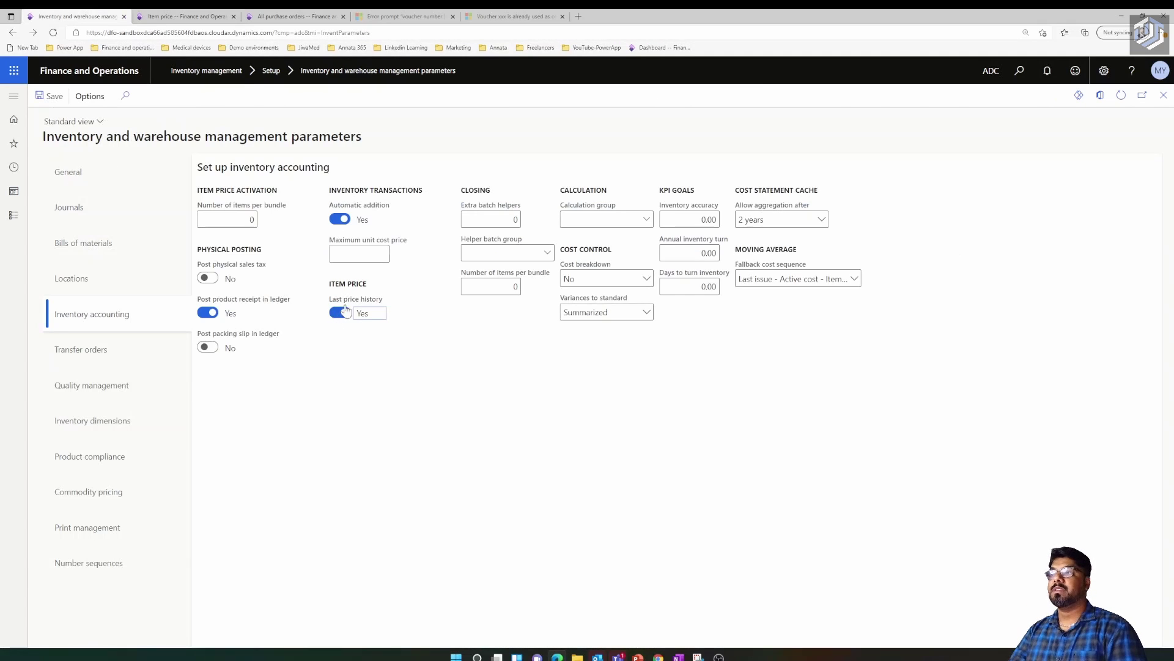
# Step: Return to the Seat Belt's released product record and review its purchase and sales price update settings
pyautogui.click(211, 16)
pyautogui.click(435, 487)
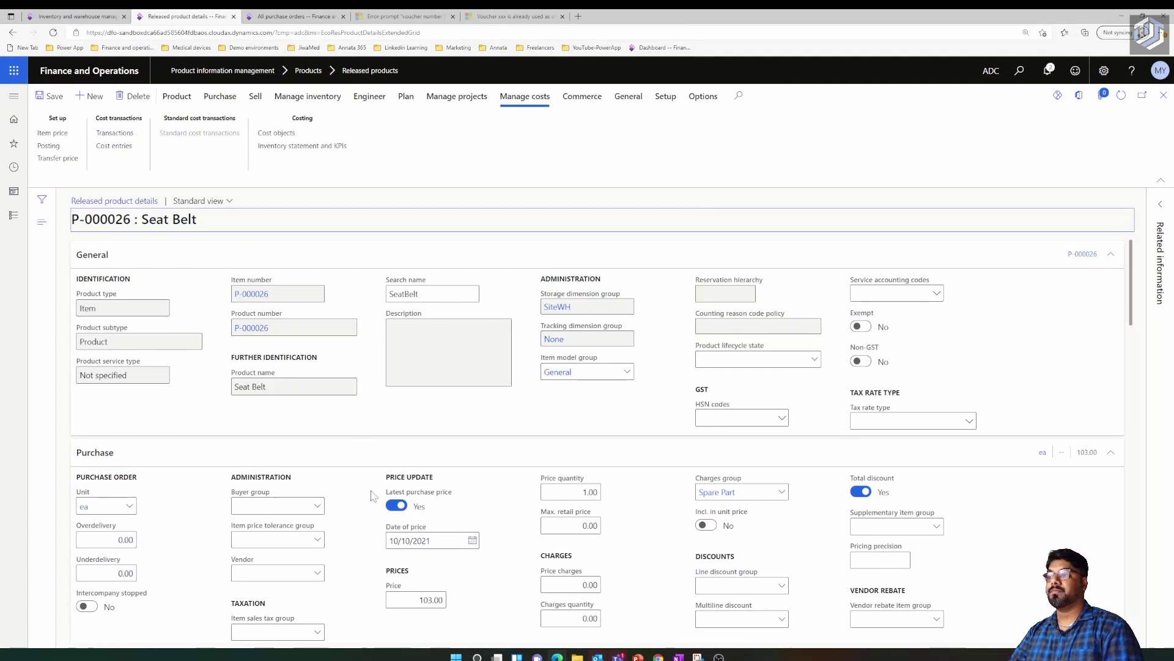
pyautogui.scroll(-4, 375, 536)
pyautogui.scroll(-4, 374, 537)
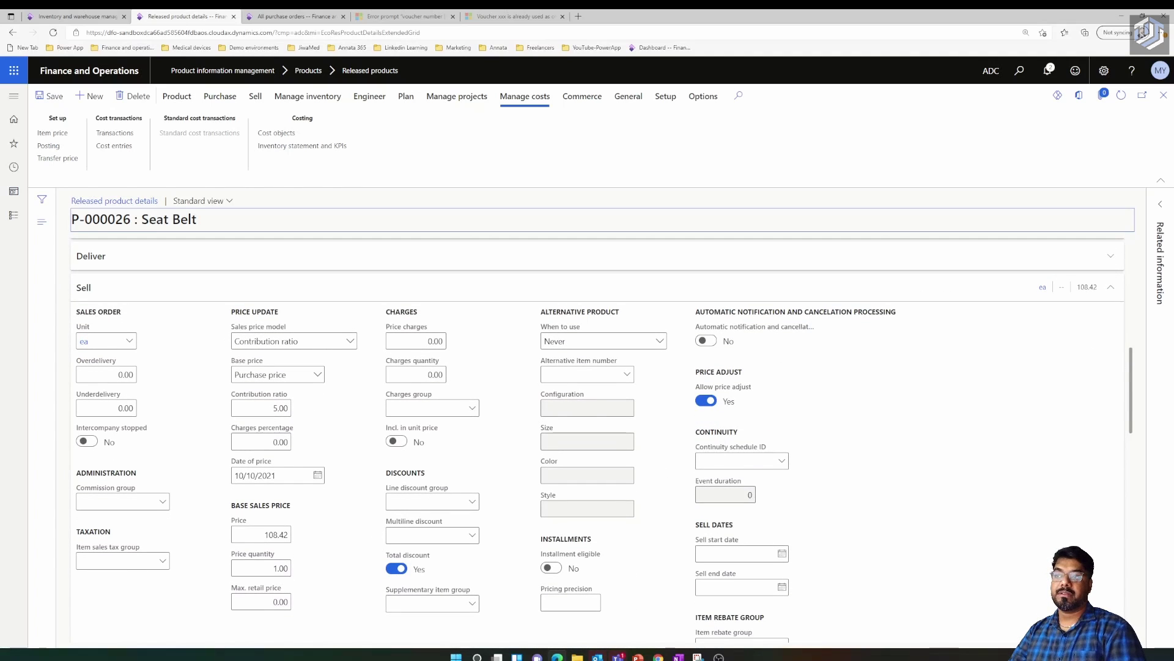